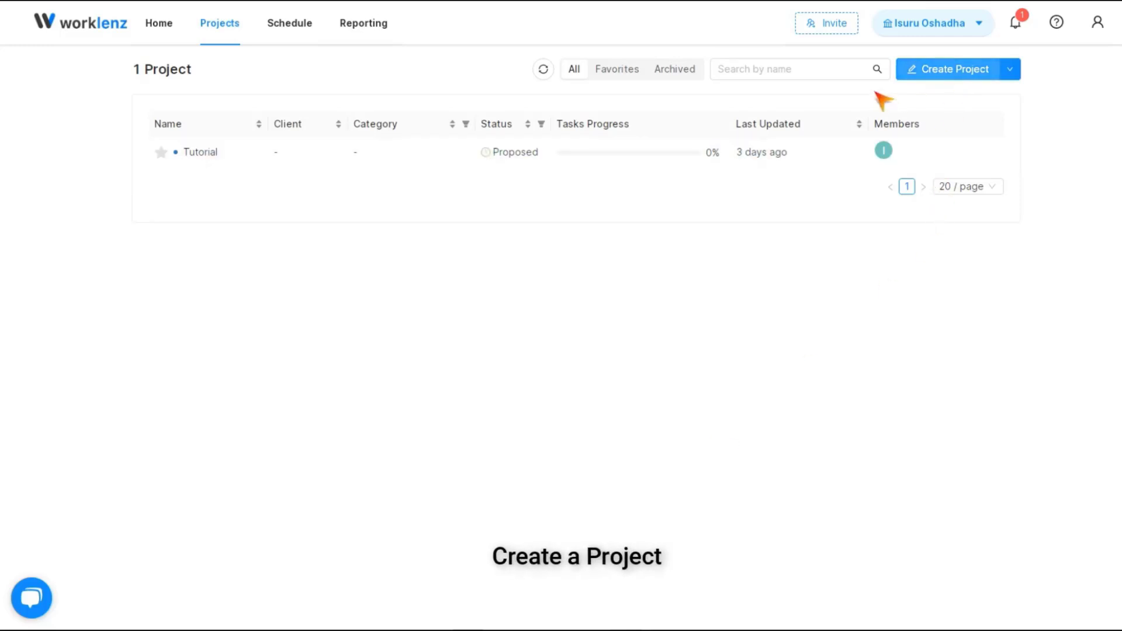
From the Projects page's create options, start a new project to bring up its form
{"action": "left_click", "coordinate": [1011, 68]}
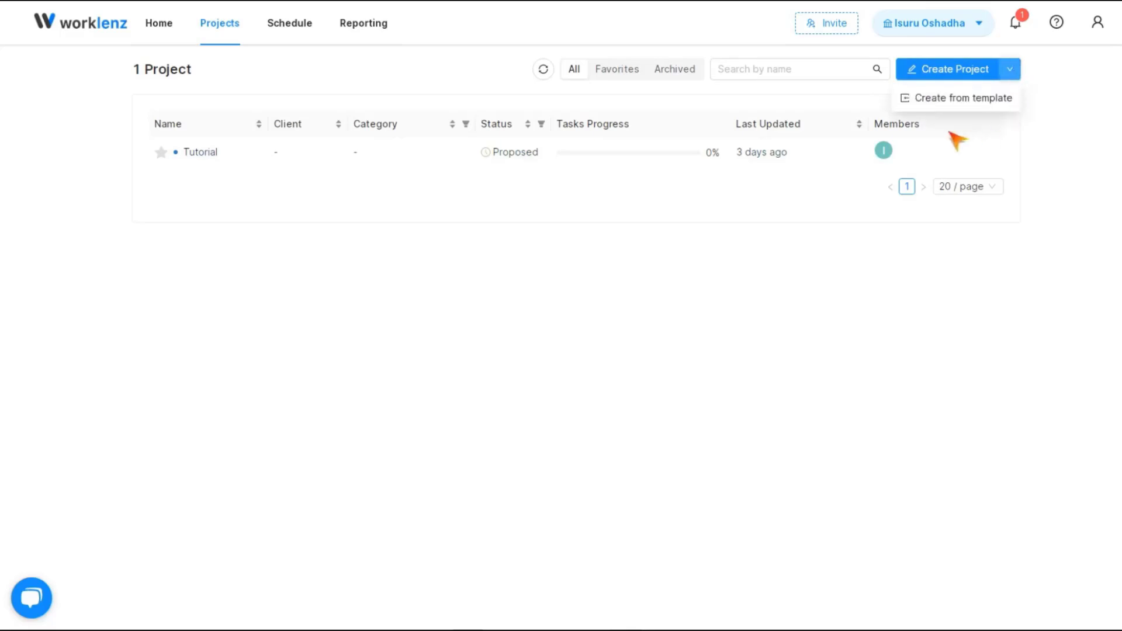
{"action": "left_click", "coordinate": [954, 72]}
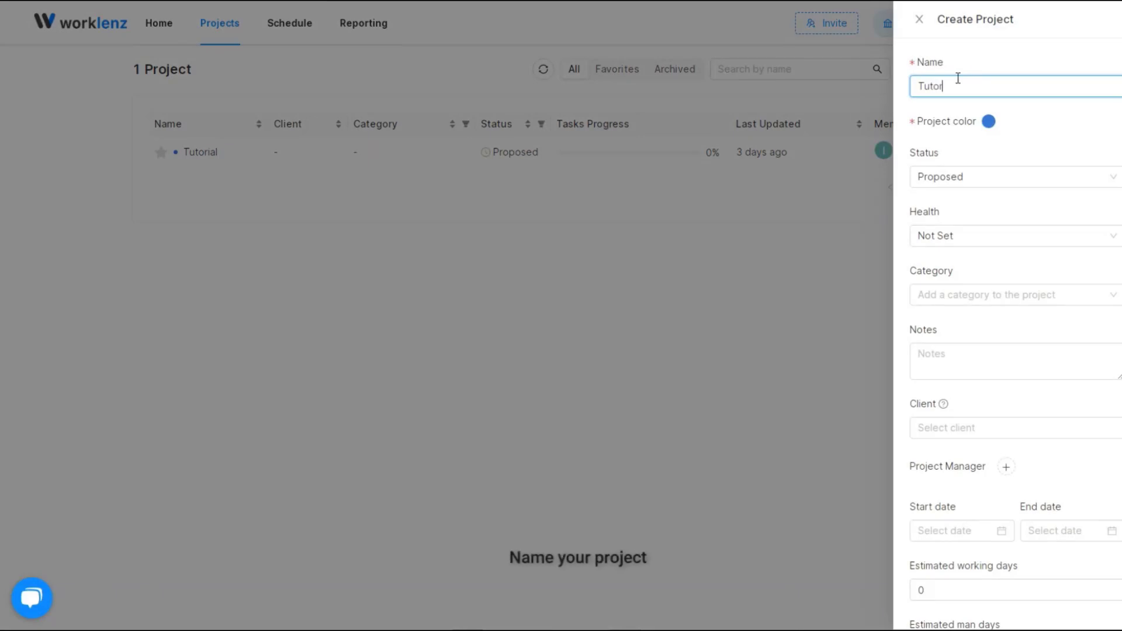
Name the project 'Tutorial 01', keep status Proposed, and set health to Good
{"action": "type", "text": "Tutorial 01"}
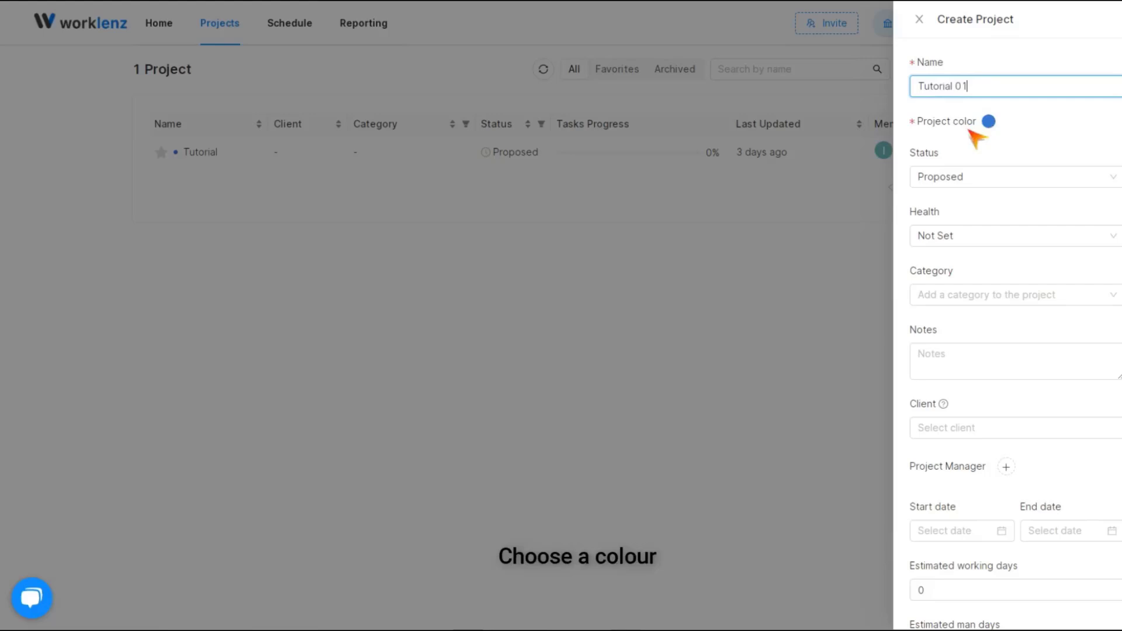
{"action": "left_click", "coordinate": [1006, 121]}
{"action": "left_click", "coordinate": [1009, 185]}
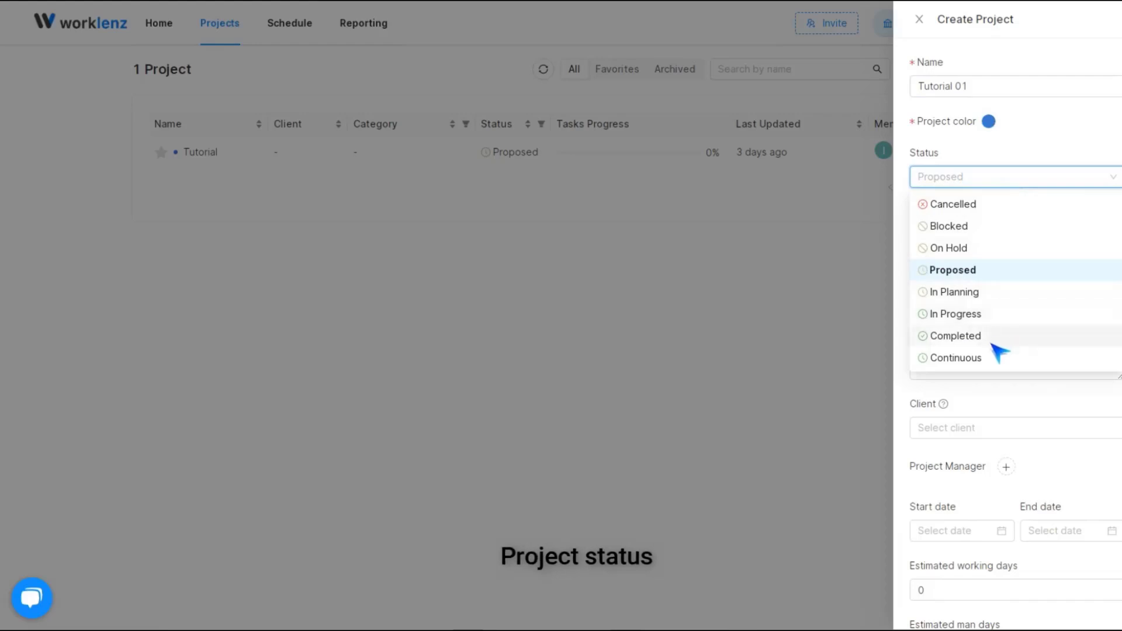
{"action": "left_click", "coordinate": [997, 271]}
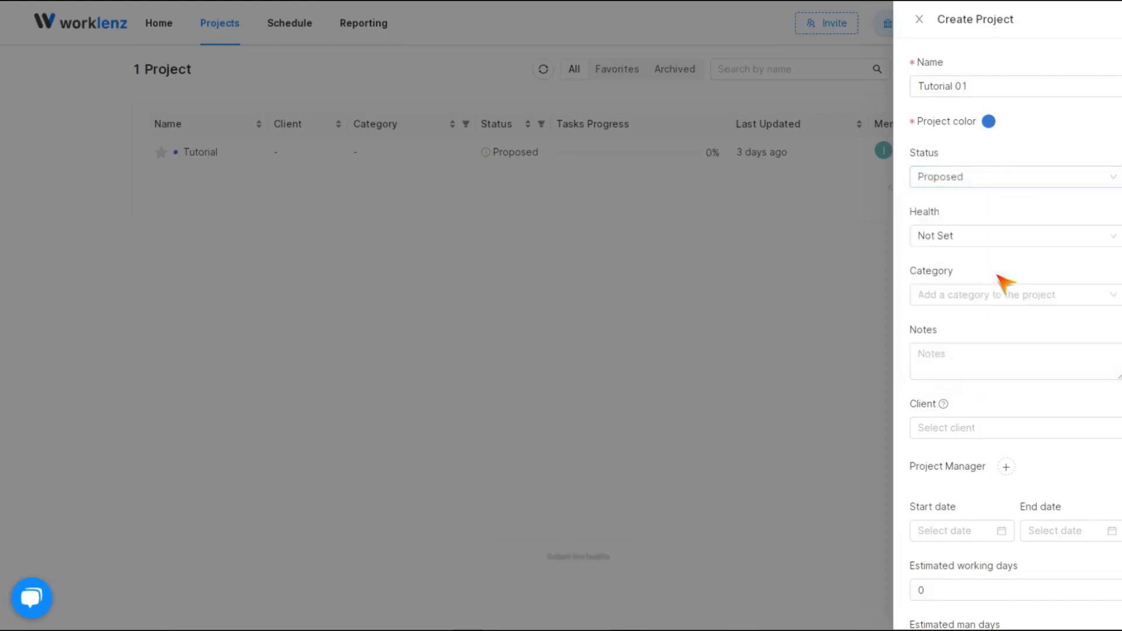
{"action": "left_click", "coordinate": [1009, 241]}
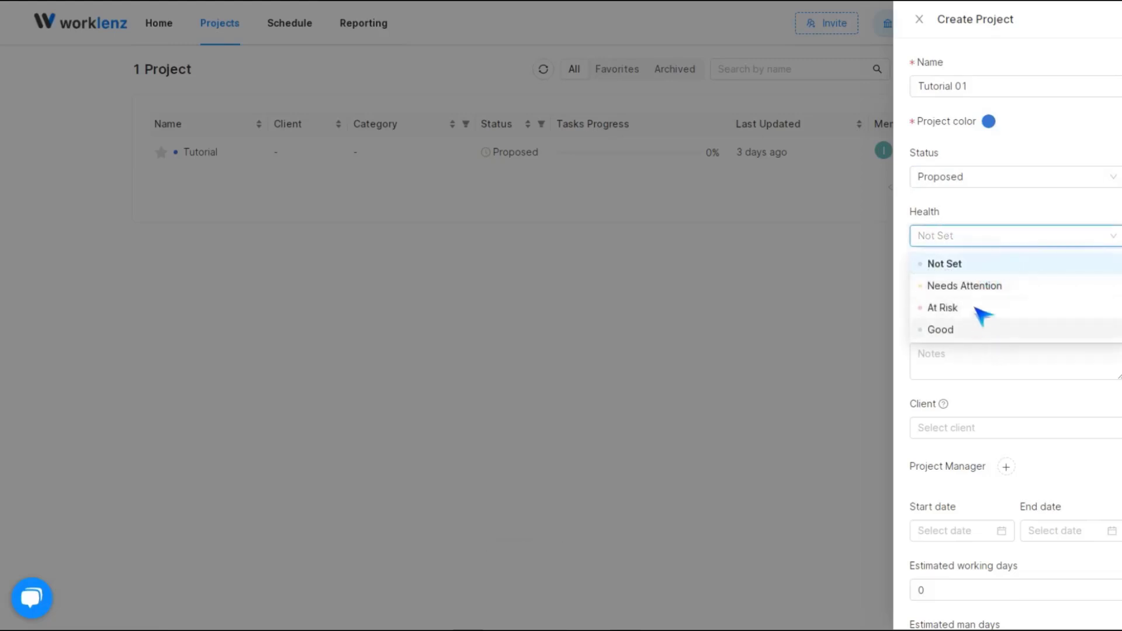
{"action": "left_click", "coordinate": [996, 332]}
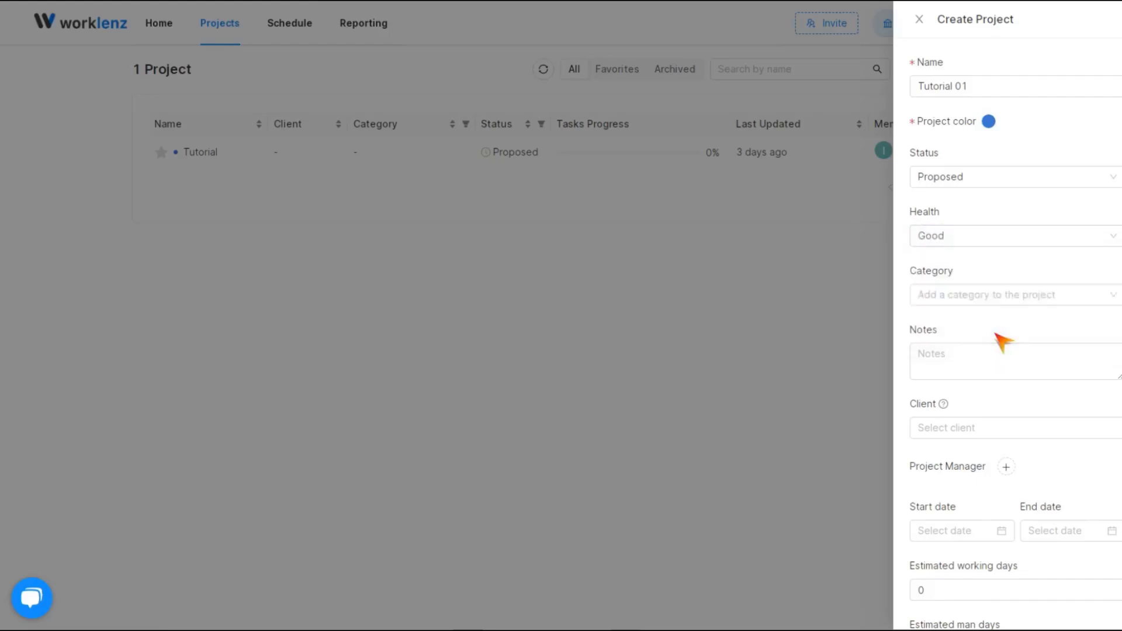
{"action": "left_click", "coordinate": [1071, 296]}
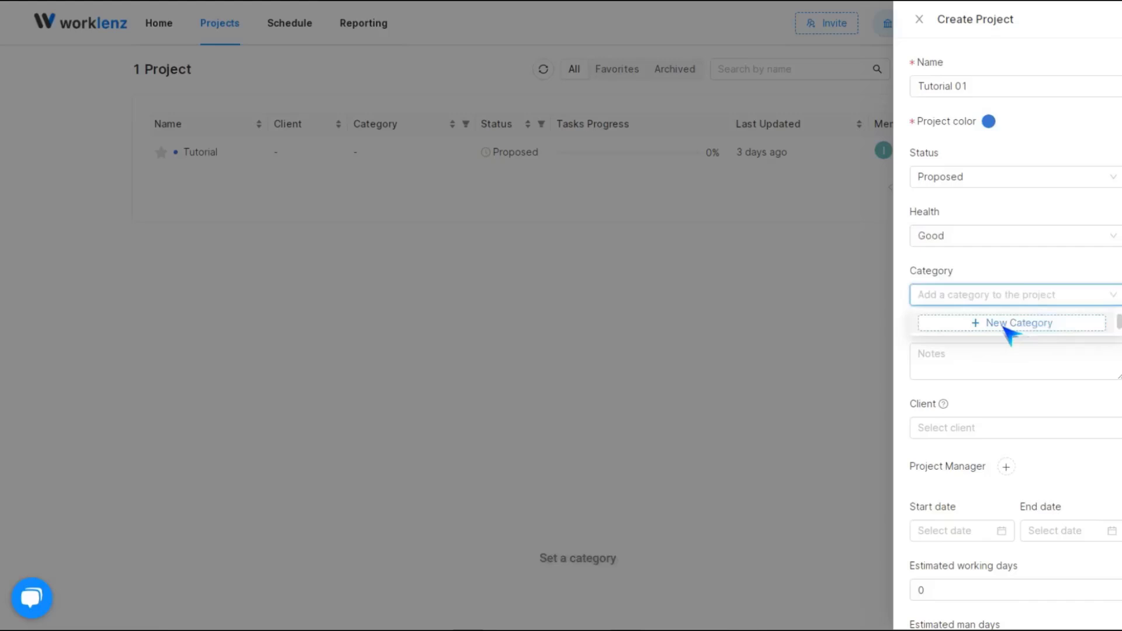
Create a new 'Marketing' category for the project
{"action": "left_click", "coordinate": [1037, 323]}
{"action": "type", "text": "Marketing"}
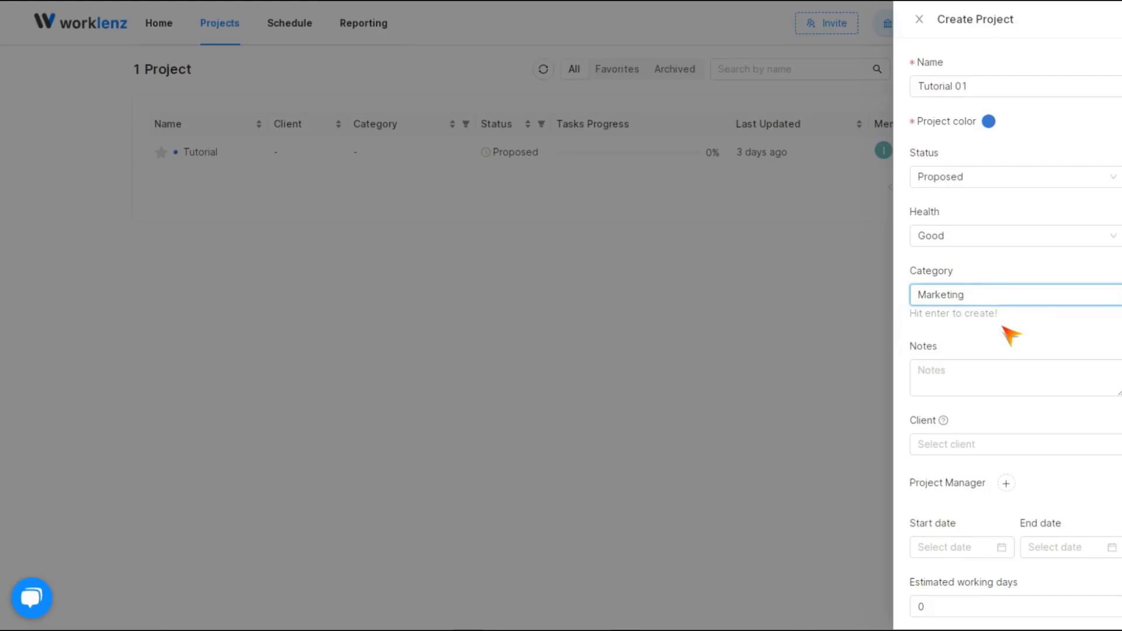
{"action": "key", "text": "Return"}
Add the note, enter client 'unknow', and make the first team member project manager
{"action": "left_click", "coordinate": [940, 358]}
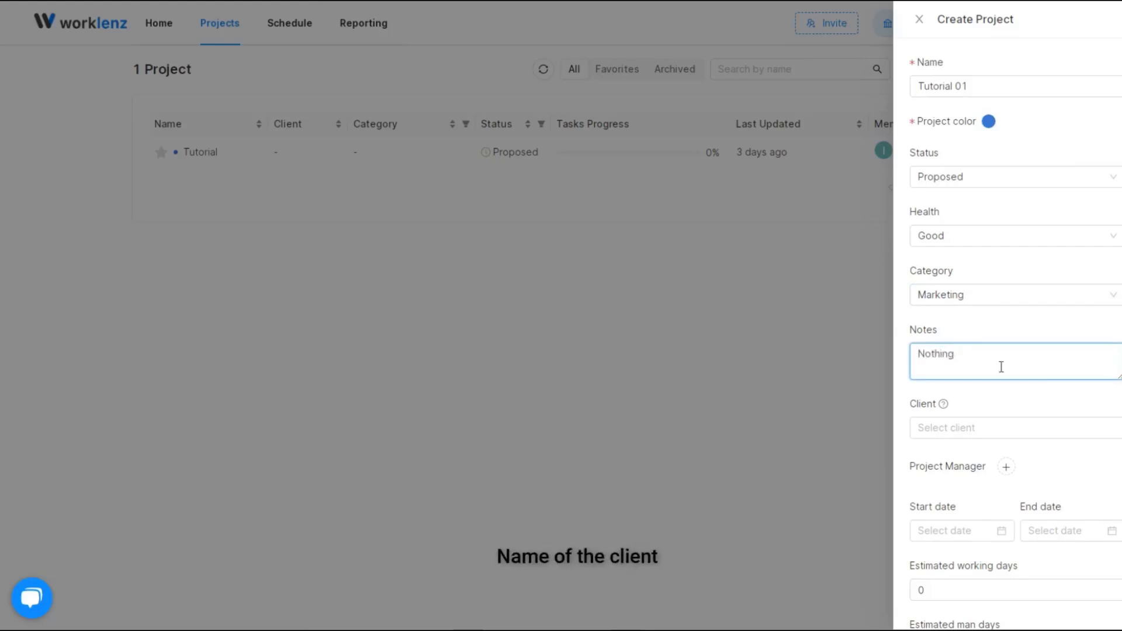
{"action": "left_click", "coordinate": [990, 432]}
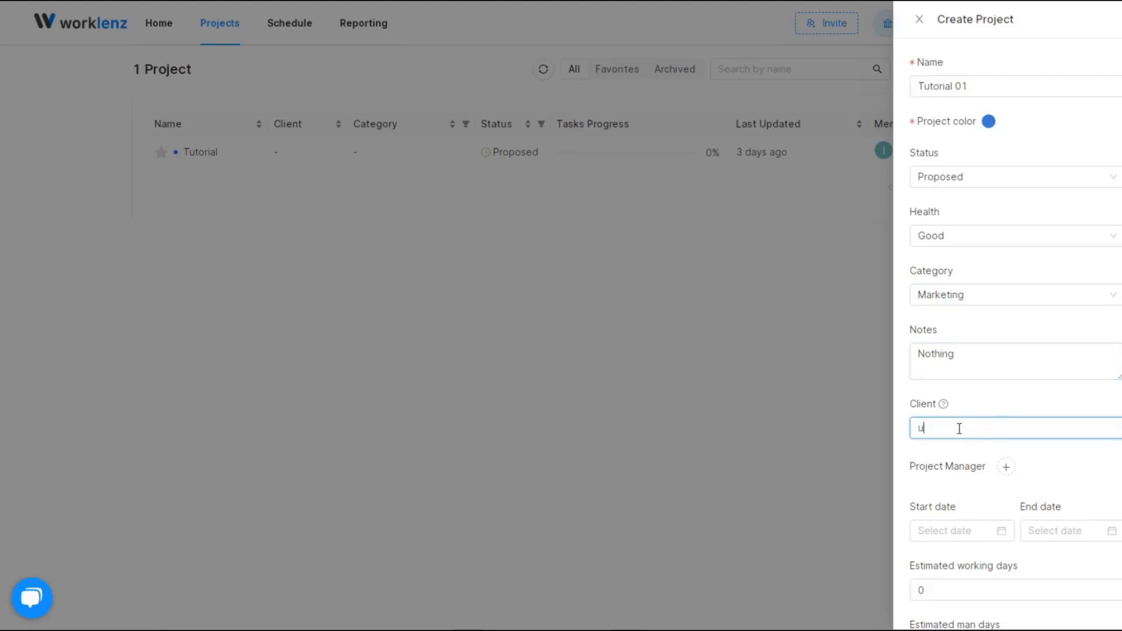
{"action": "type", "text": "unknown"}
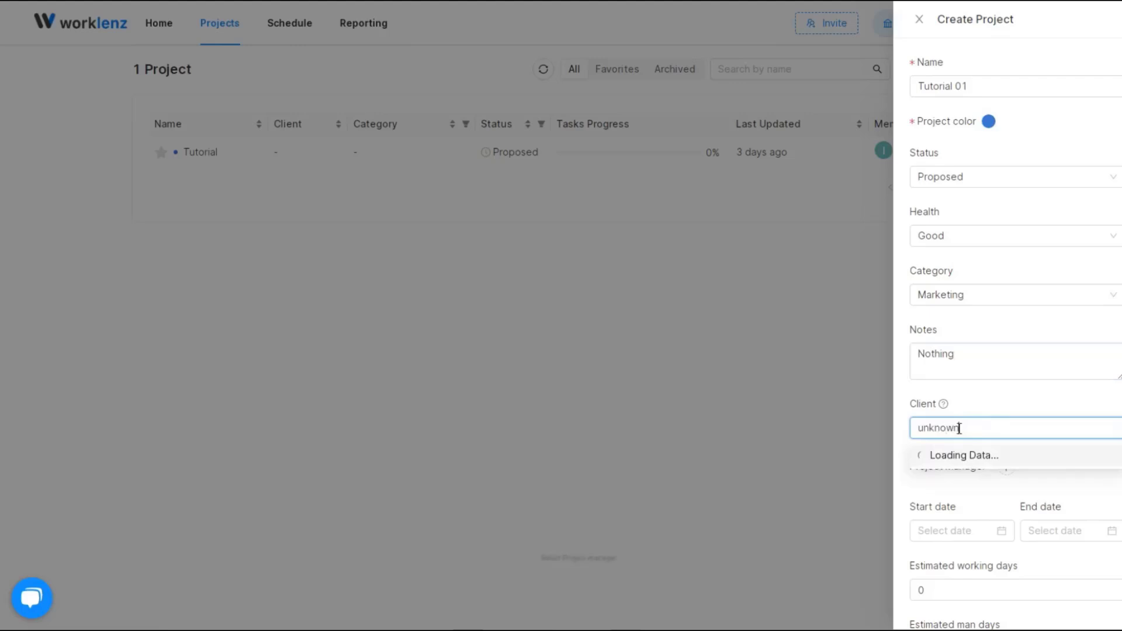
{"action": "left_click", "coordinate": [1005, 467]}
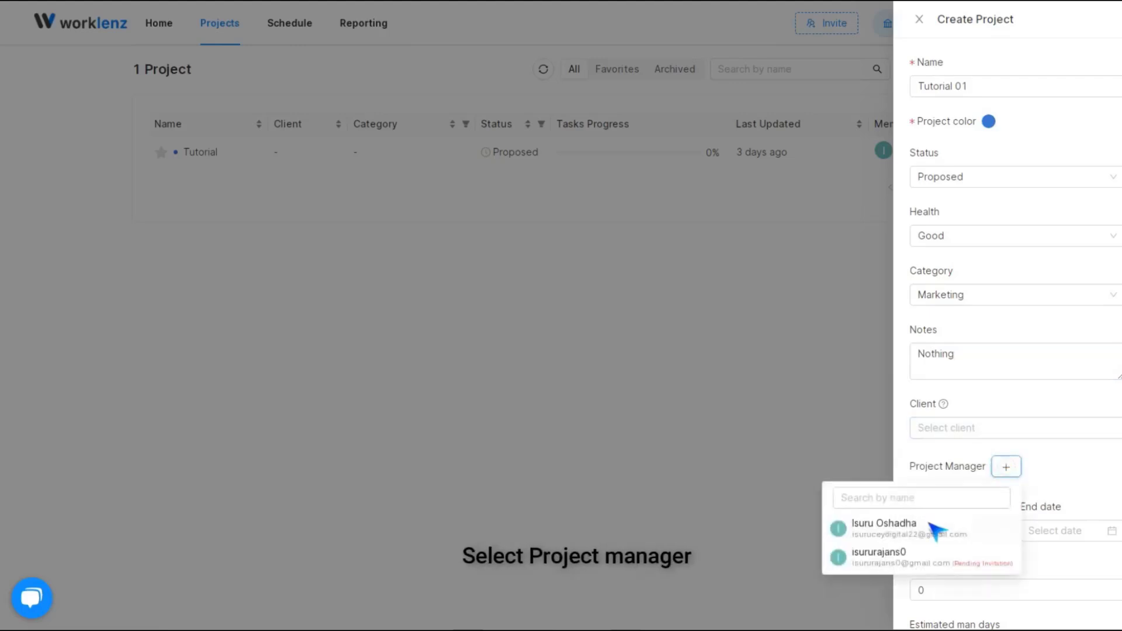
{"action": "left_click", "coordinate": [958, 542]}
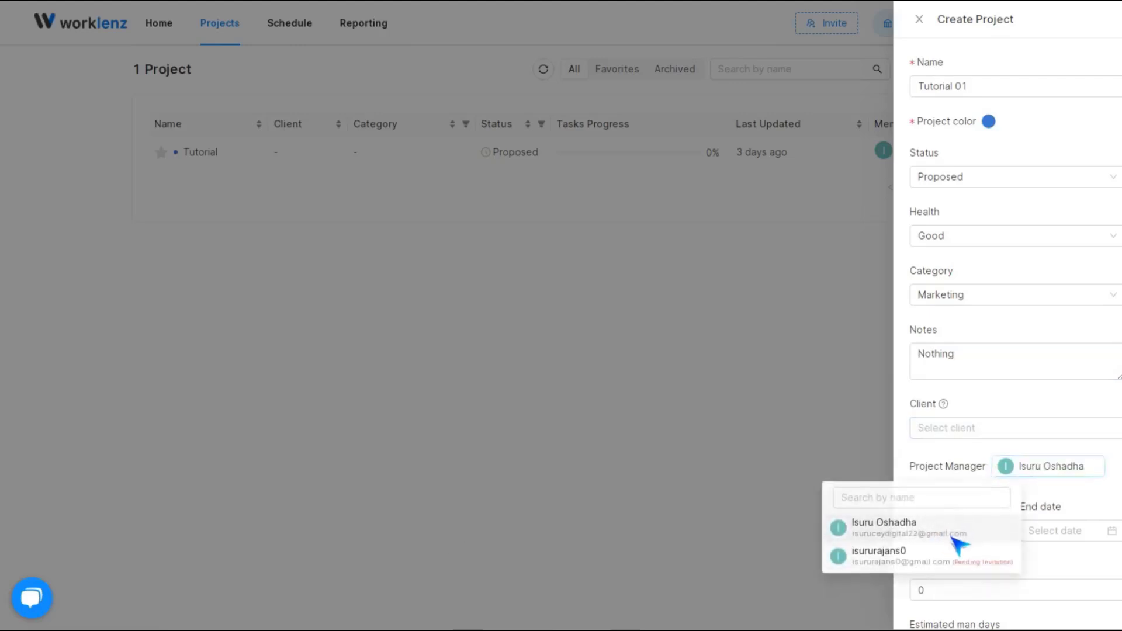
Set start date July 8 and end date July 13, 2024, with 3 estimated man days
{"action": "scroll", "coordinate": [966, 532], "scroll_direction": "down", "scroll_amount": 3}
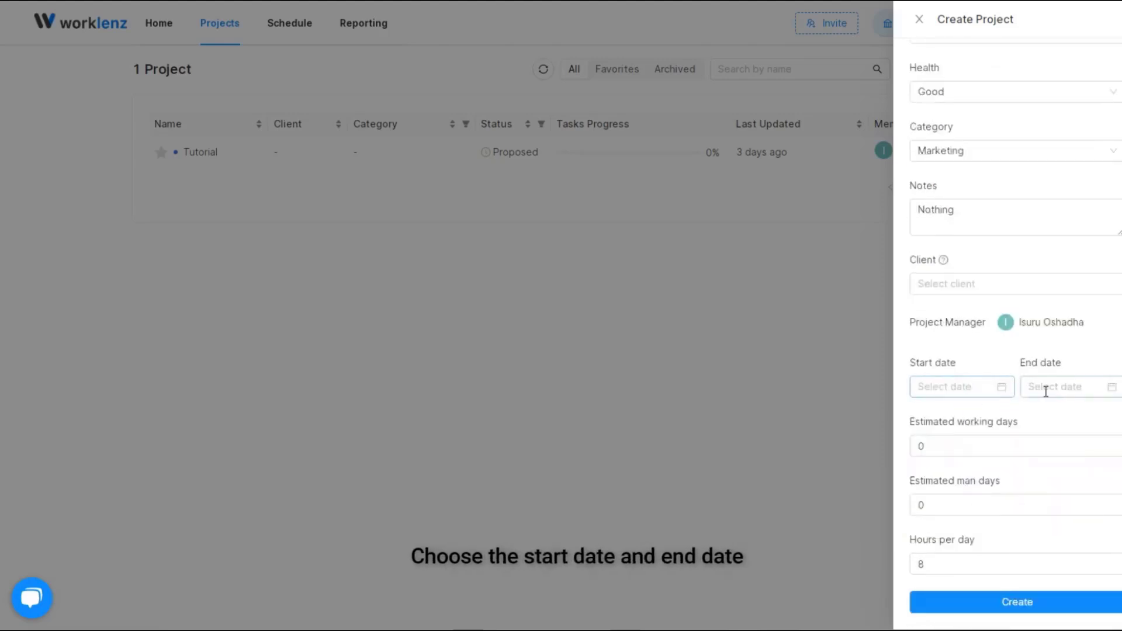
{"action": "left_click", "coordinate": [950, 383]}
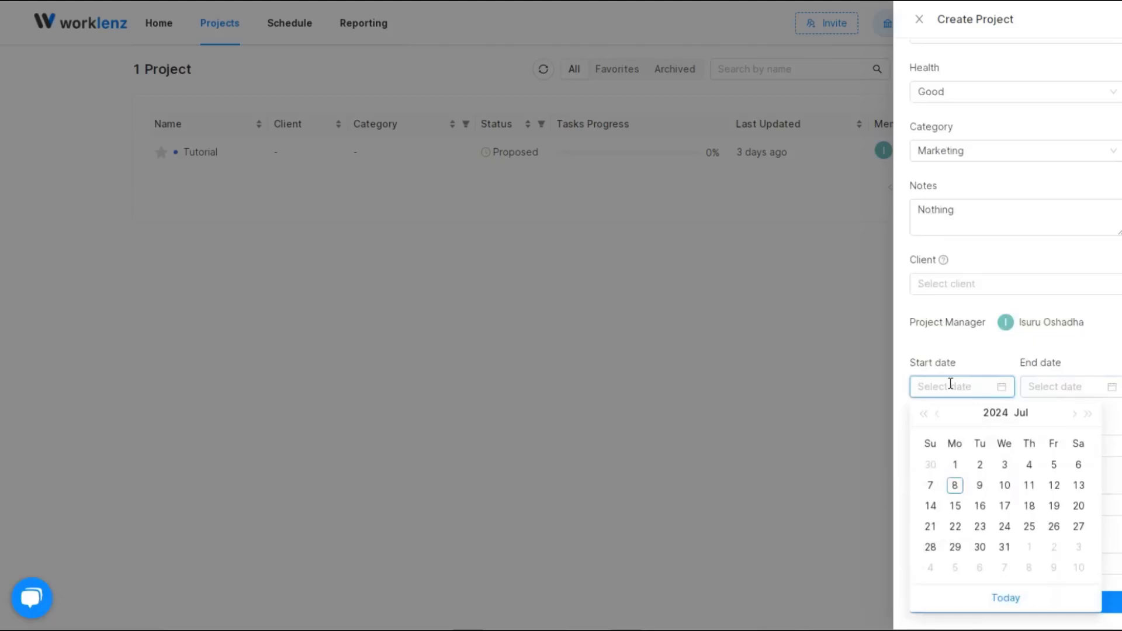
{"action": "left_click", "coordinate": [954, 485]}
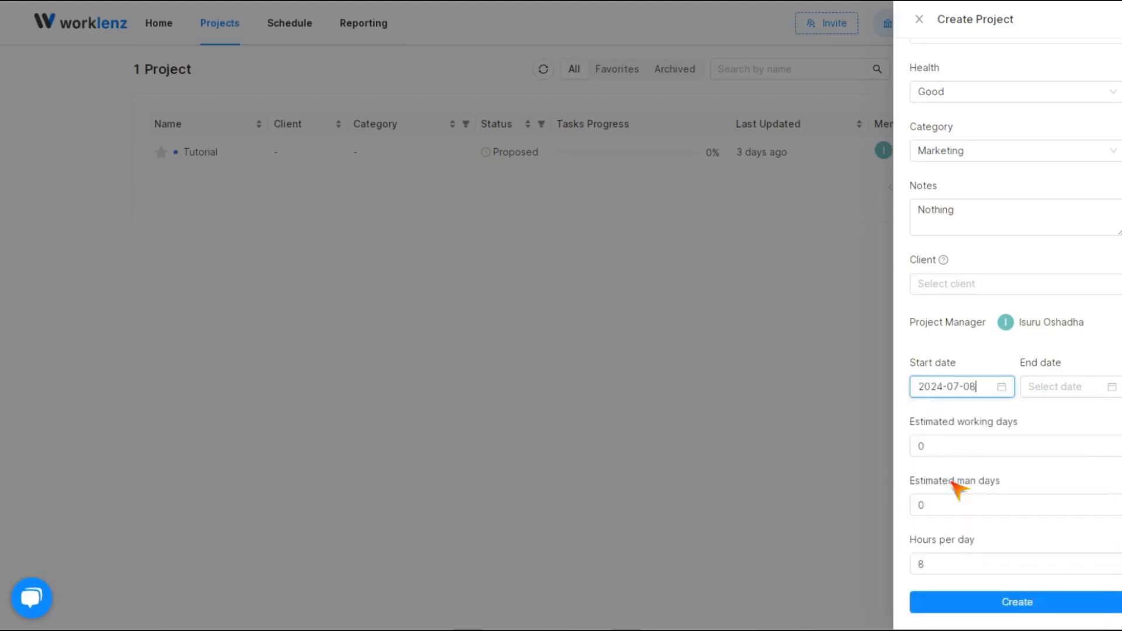
{"action": "left_click", "coordinate": [1057, 388]}
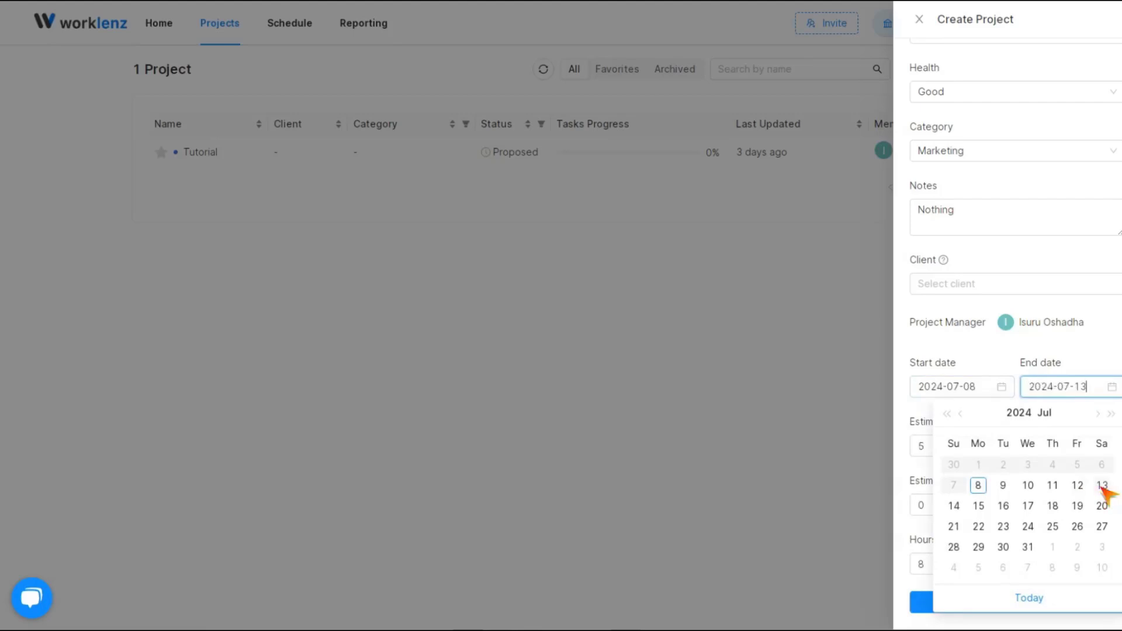
{"action": "left_click", "coordinate": [1102, 485]}
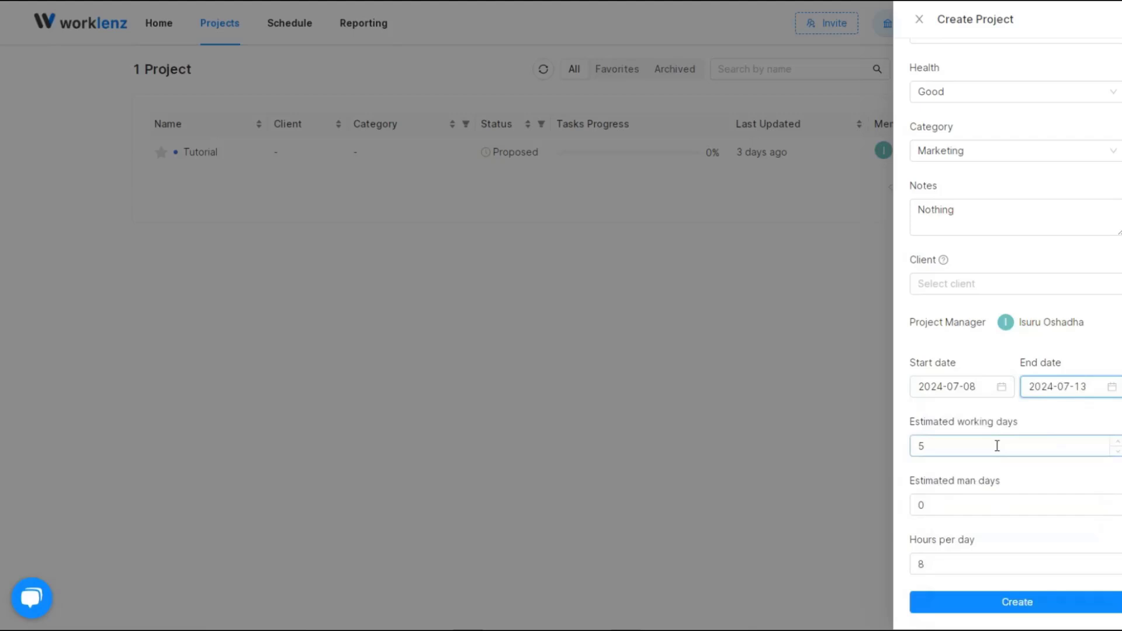
{"action": "left_click", "coordinate": [990, 511]}
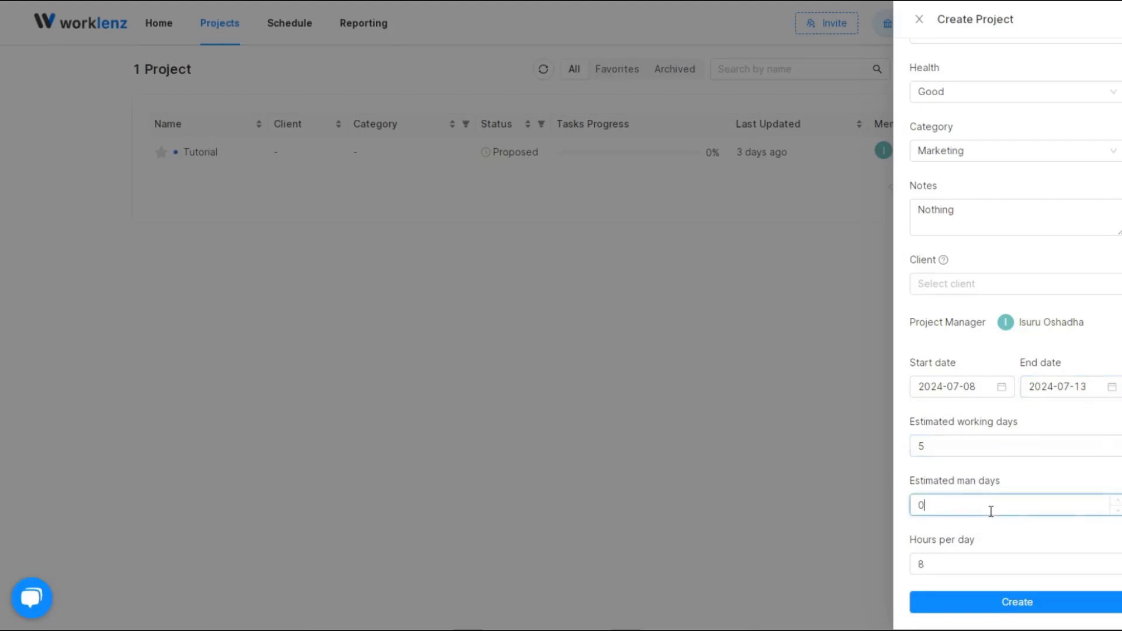
{"action": "key", "text": "BackSpace"}
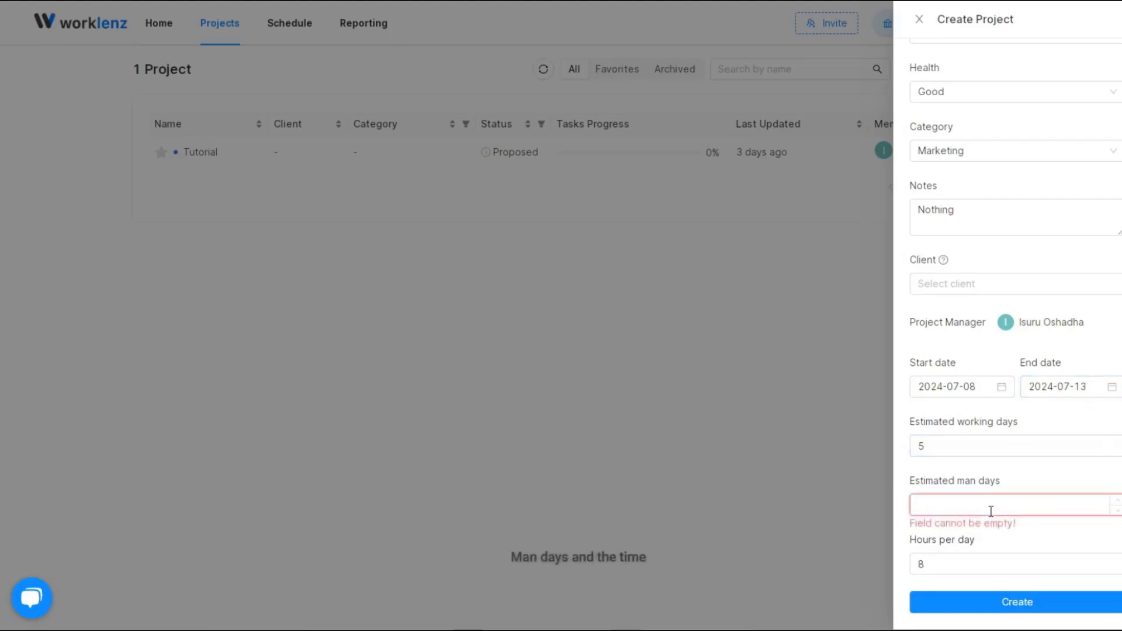
{"action": "type", "text": "3"}
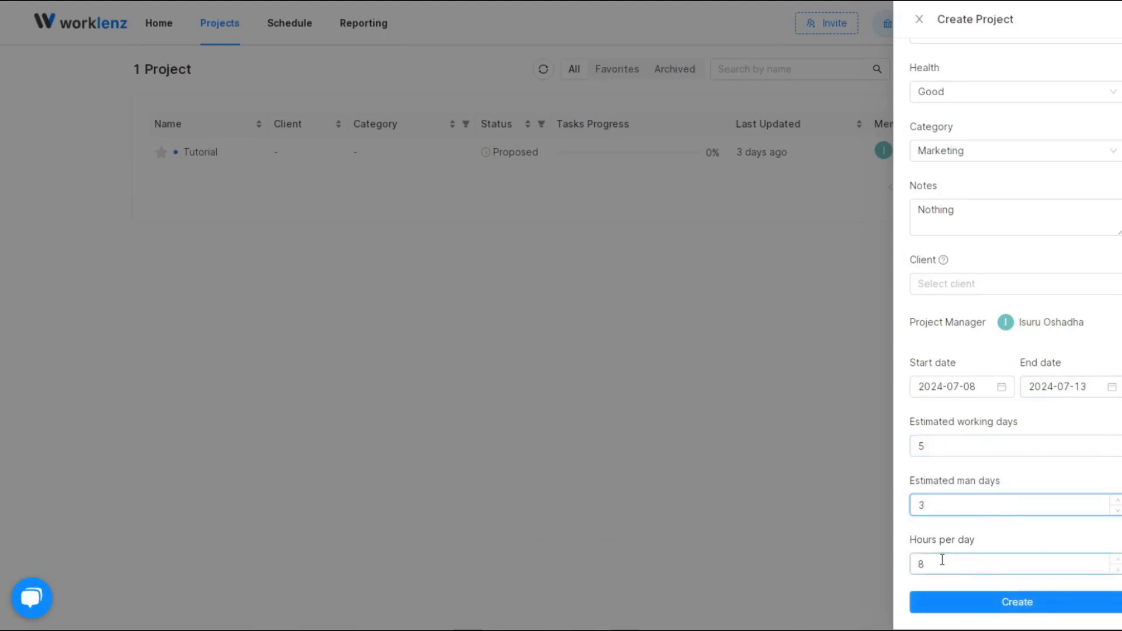
Create the Tutorial 01 project and expand its To Do task group
{"action": "left_click", "coordinate": [1003, 602]}
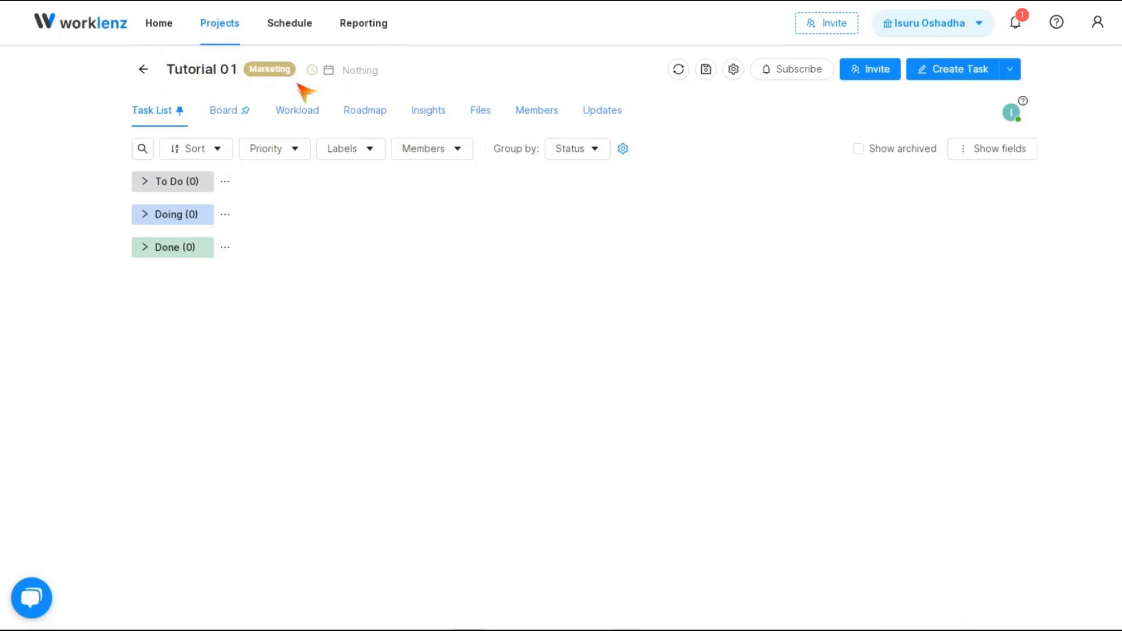
{"action": "left_click", "coordinate": [147, 182]}
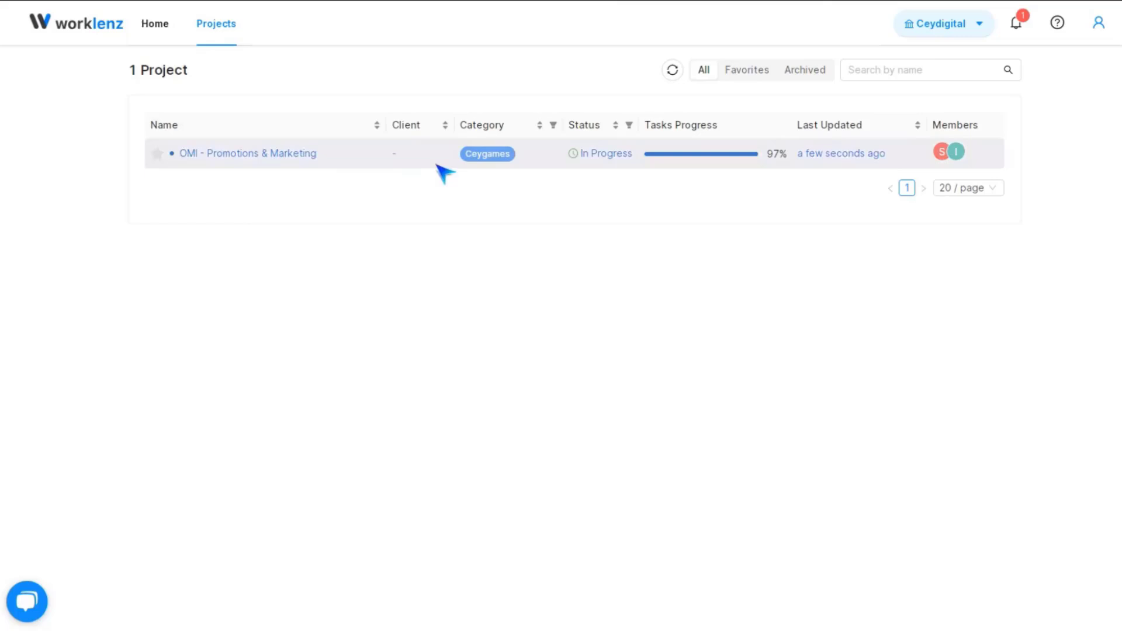
{"action": "left_click", "coordinate": [437, 166]}
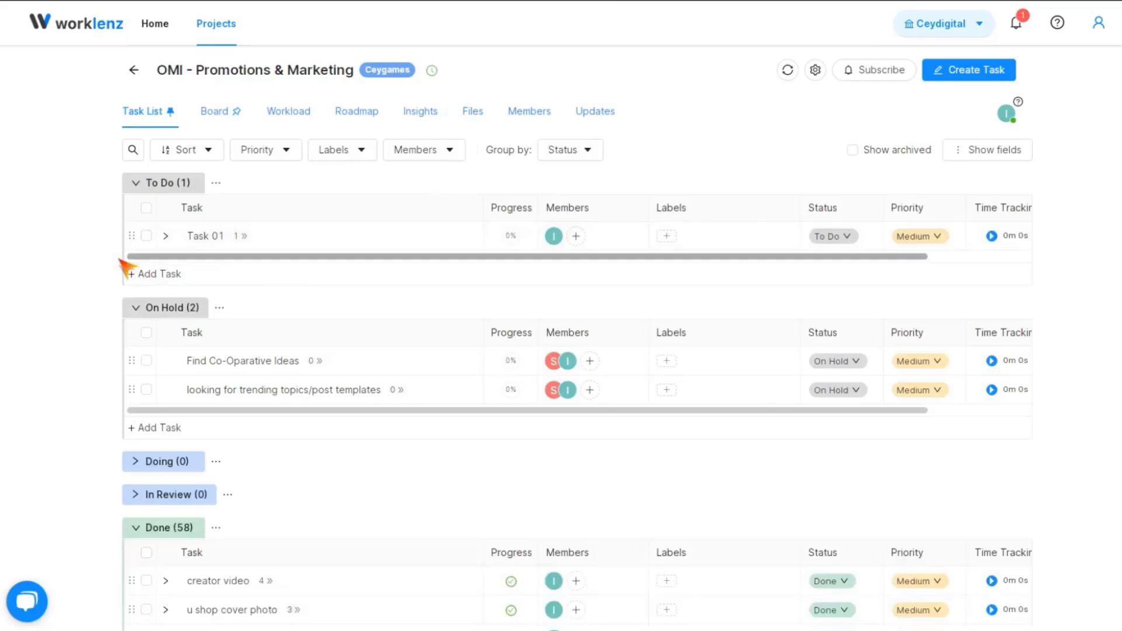
{"action": "left_click", "coordinate": [166, 236]}
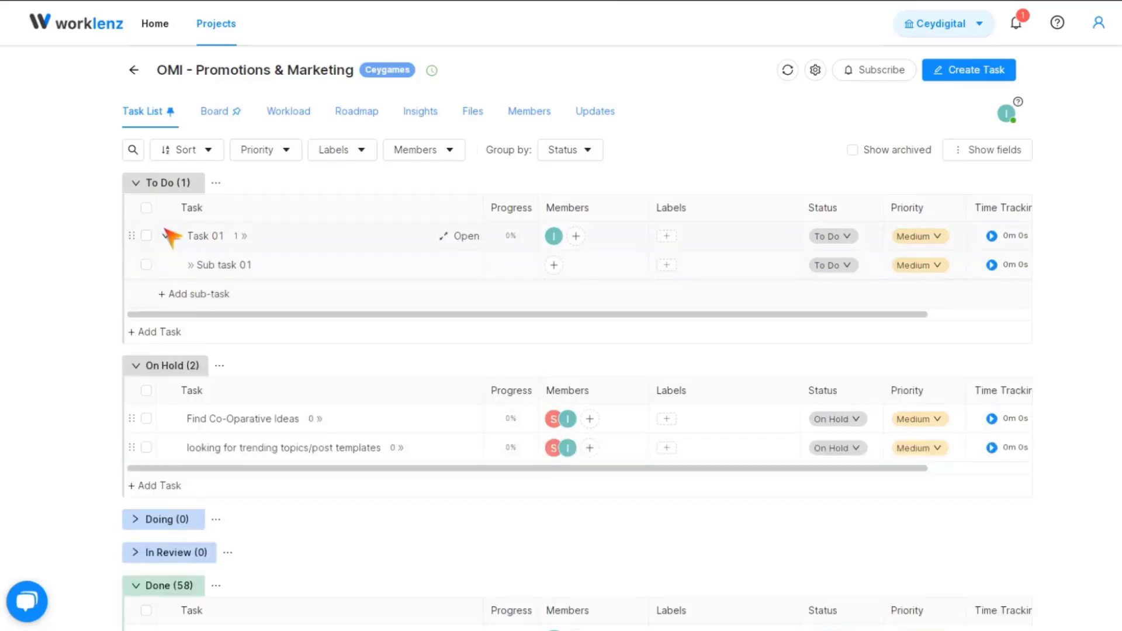
{"action": "left_click", "coordinate": [166, 236]}
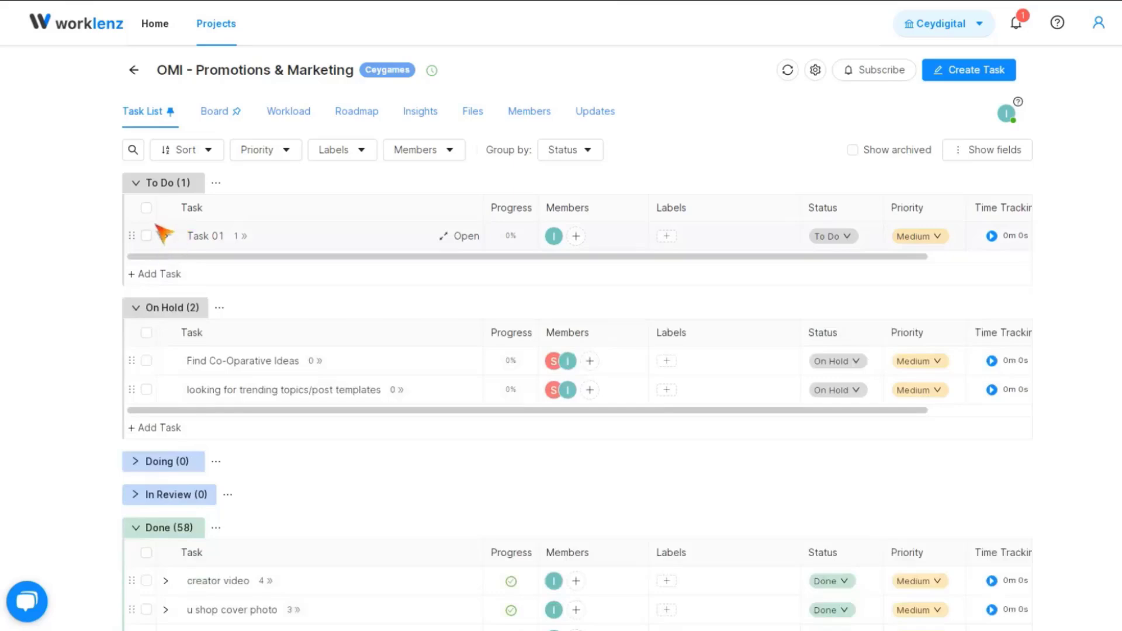
{"action": "left_click", "coordinate": [165, 235]}
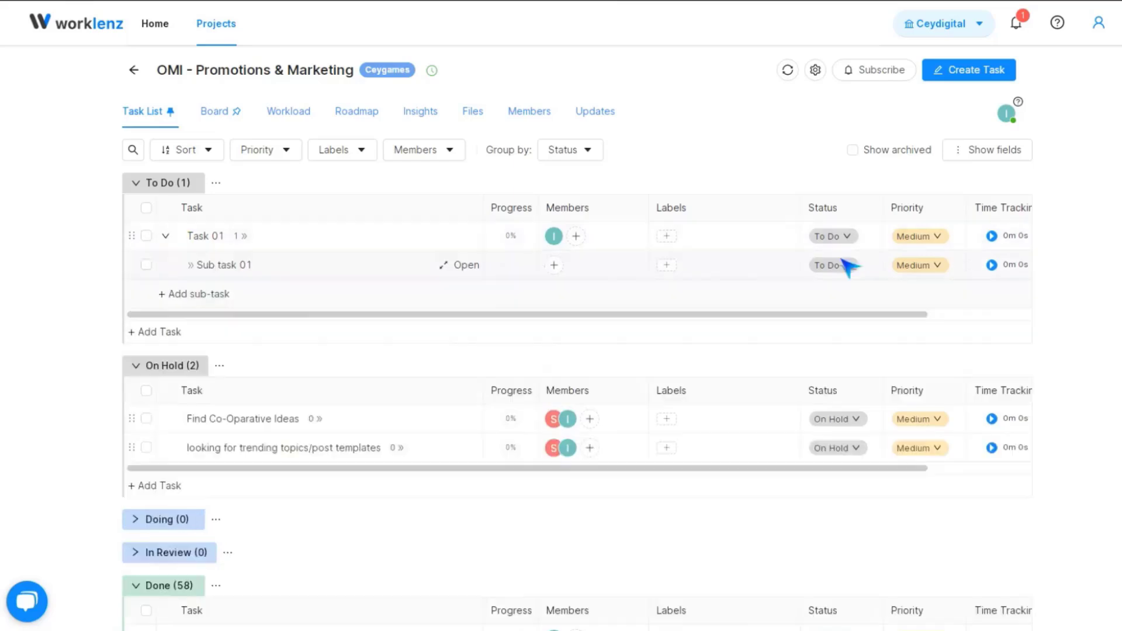
Add the second team member to Task 01's assignees and confirm
{"action": "left_click", "coordinate": [576, 236]}
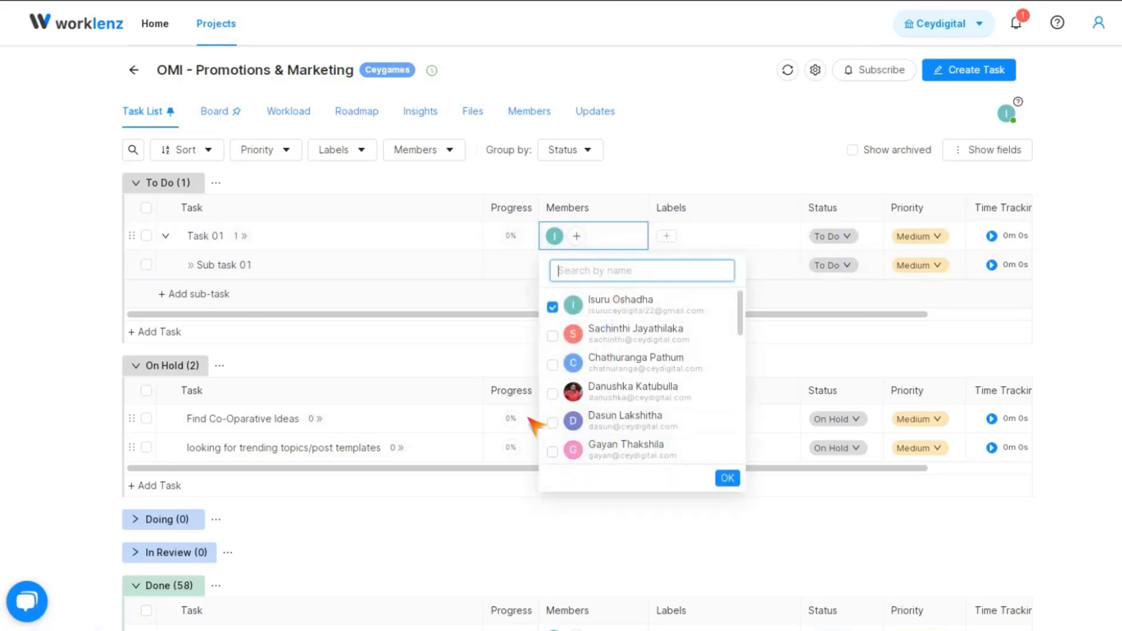
{"action": "left_click", "coordinate": [552, 336]}
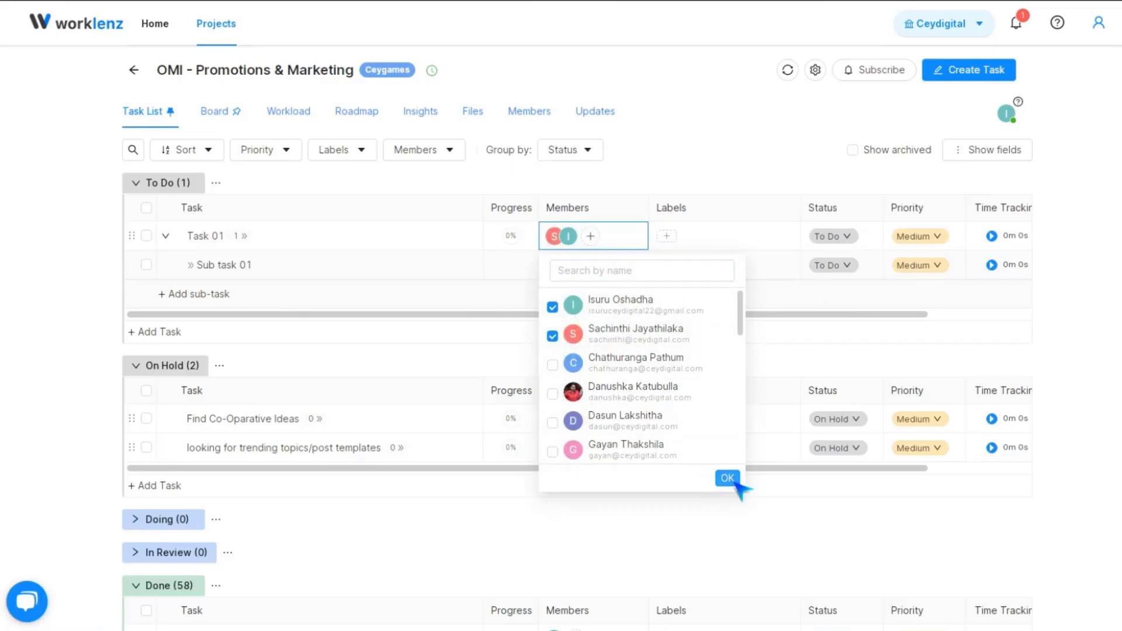
{"action": "left_click", "coordinate": [727, 478]}
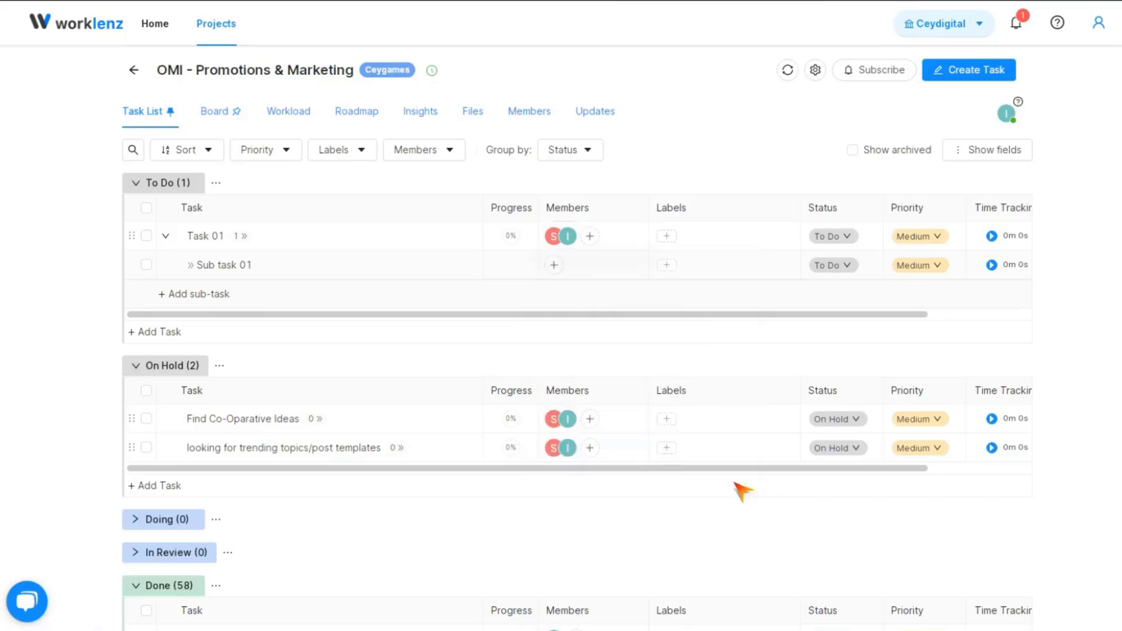
Change Task 01's status from To Do to Doing, then to Done
{"action": "left_click", "coordinate": [846, 237]}
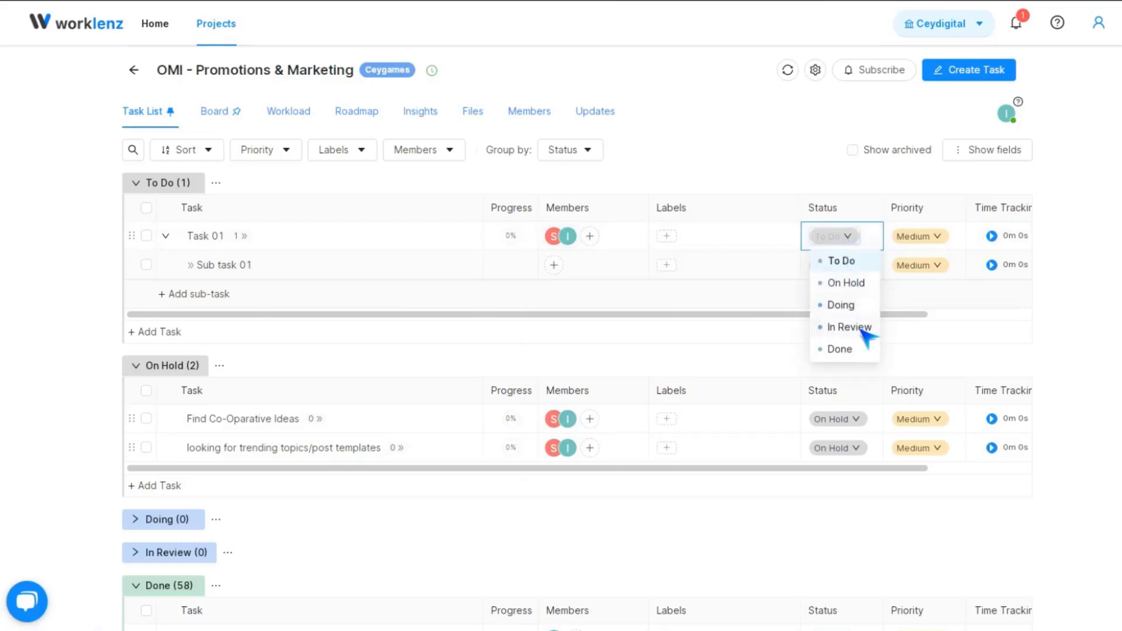
{"action": "left_click", "coordinate": [806, 294]}
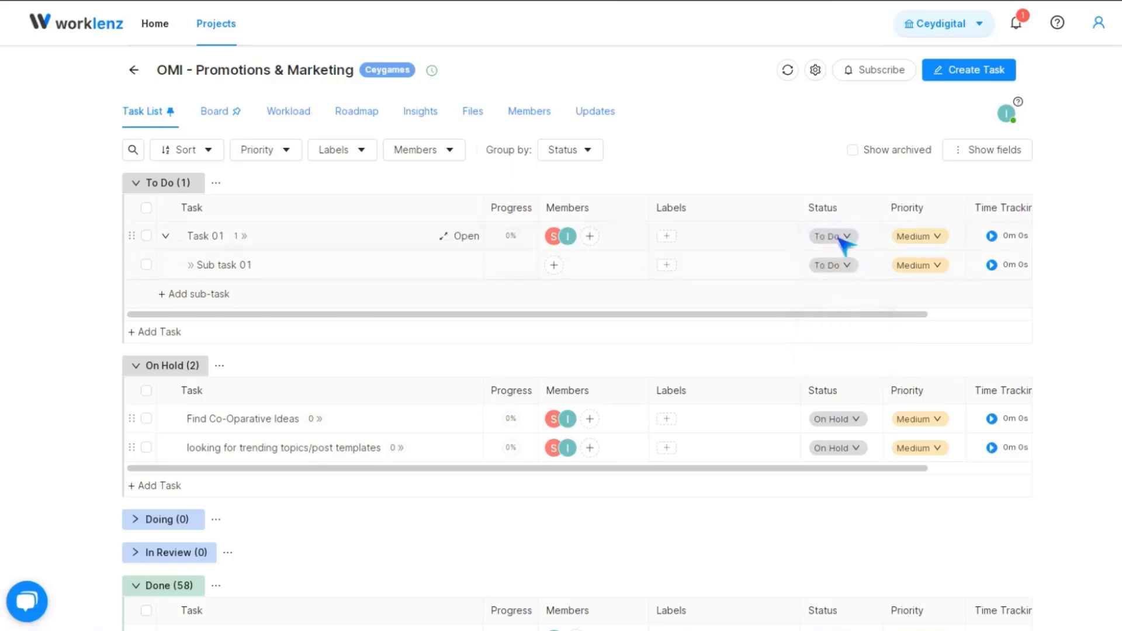
{"action": "left_click", "coordinate": [842, 240]}
{"action": "left_click", "coordinate": [841, 305]}
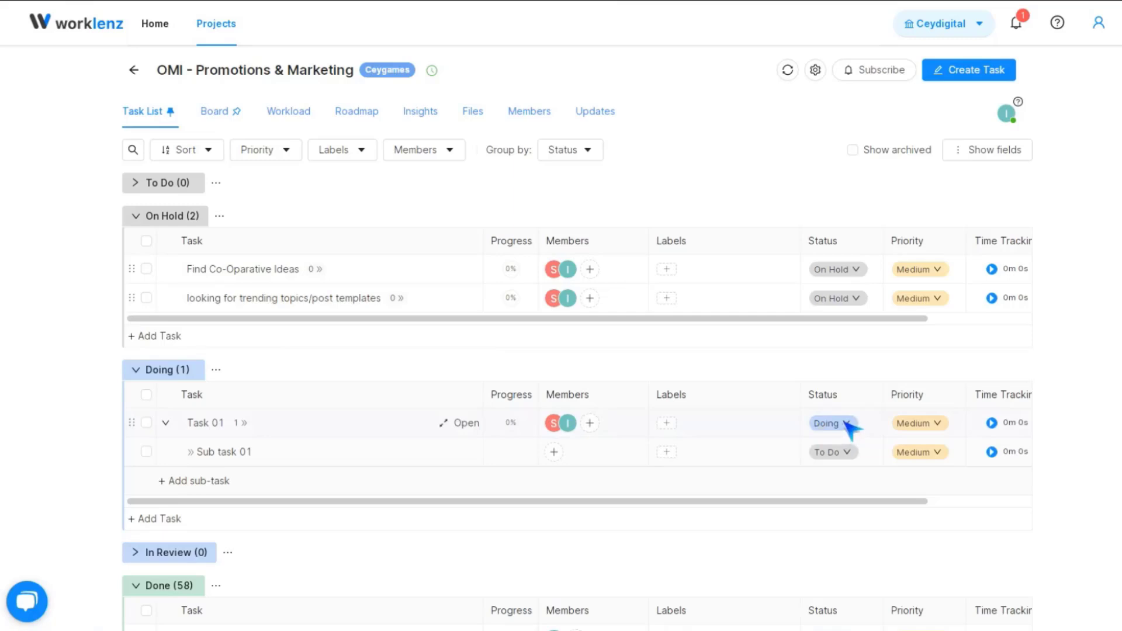
{"action": "left_click", "coordinate": [847, 424]}
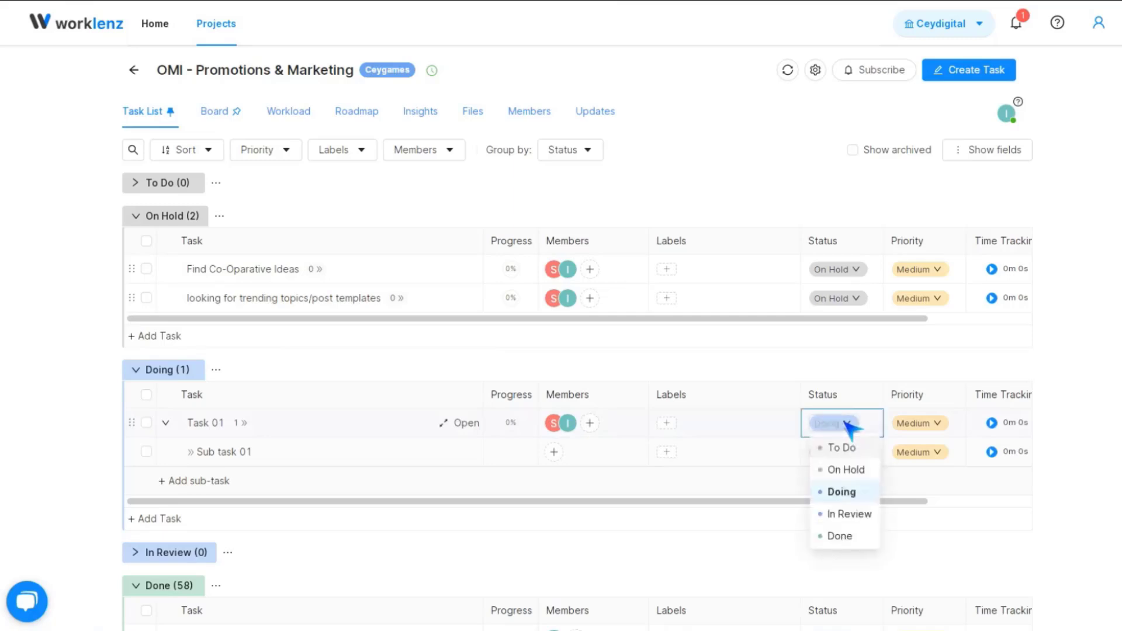
{"action": "left_click", "coordinate": [838, 536]}
{"action": "scroll", "coordinate": [672, 538], "scroll_direction": "down", "scroll_amount": 4}
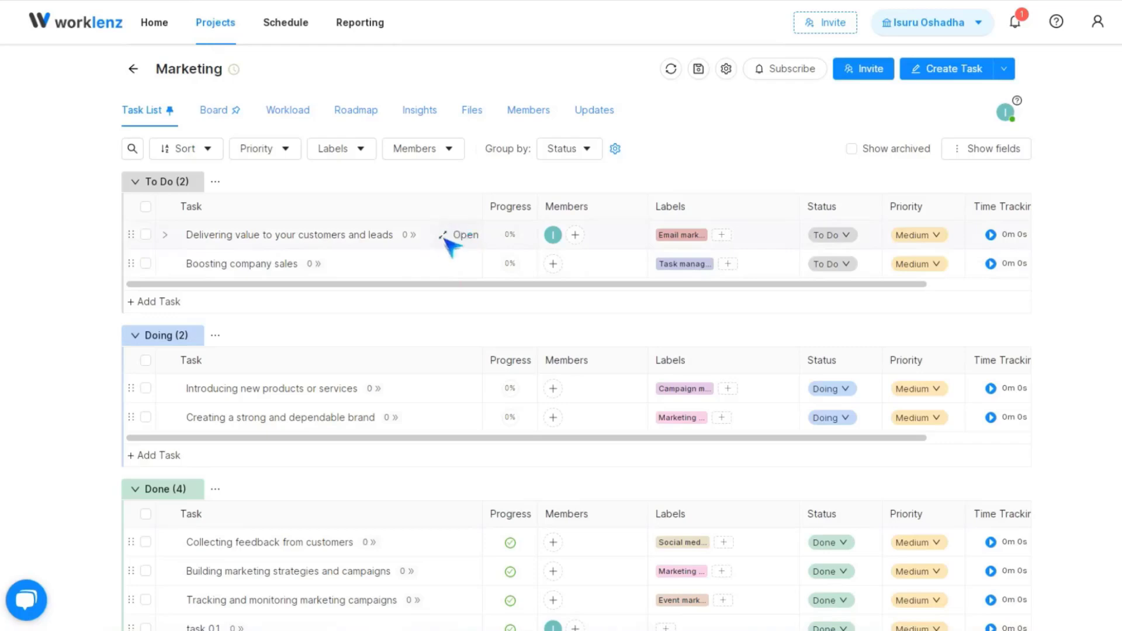
Open the 'Delivering value to your customers and leads' task and view its Time Log
{"action": "left_click", "coordinate": [462, 237]}
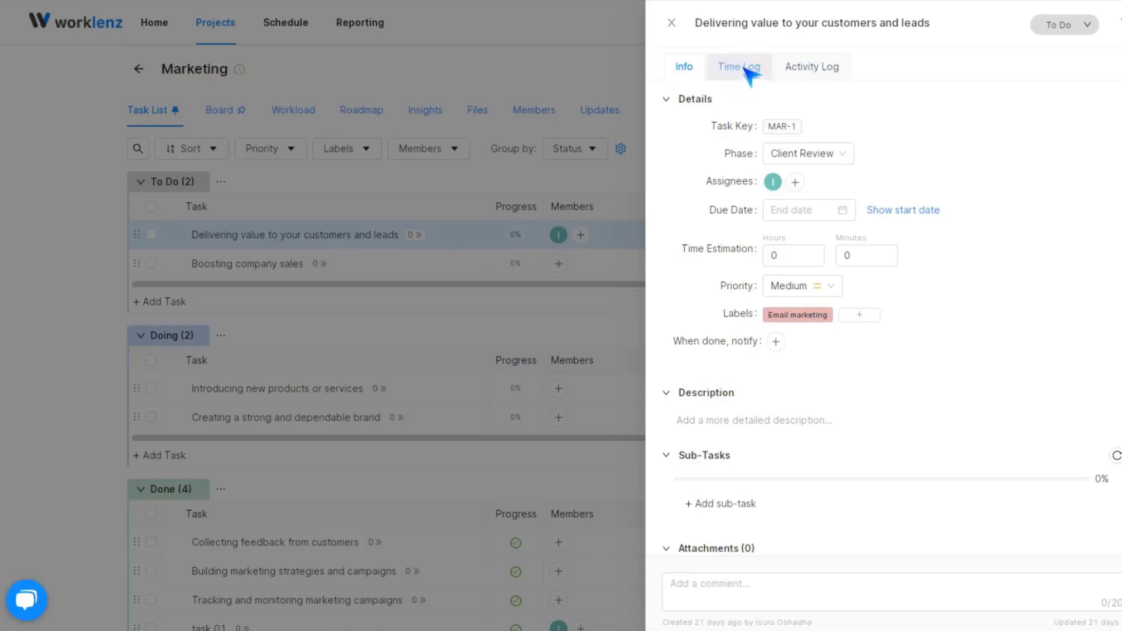
{"action": "left_click", "coordinate": [746, 69]}
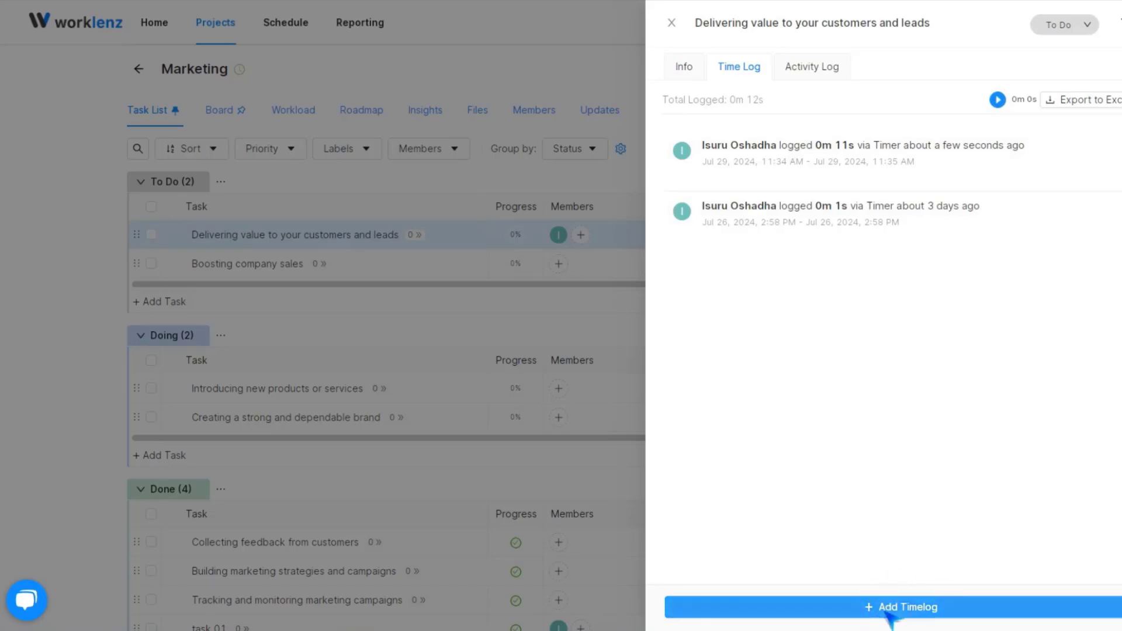
Log a manual 07:35–10:35 time entry on the task, then close its details
{"action": "left_click", "coordinate": [887, 608]}
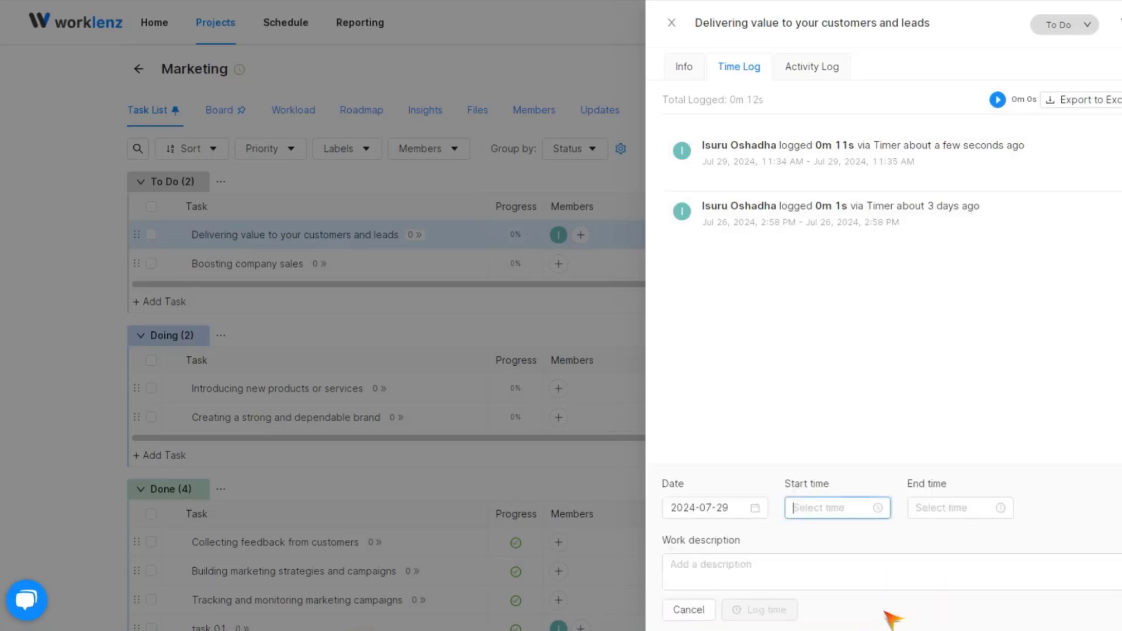
{"action": "left_click", "coordinate": [822, 509]}
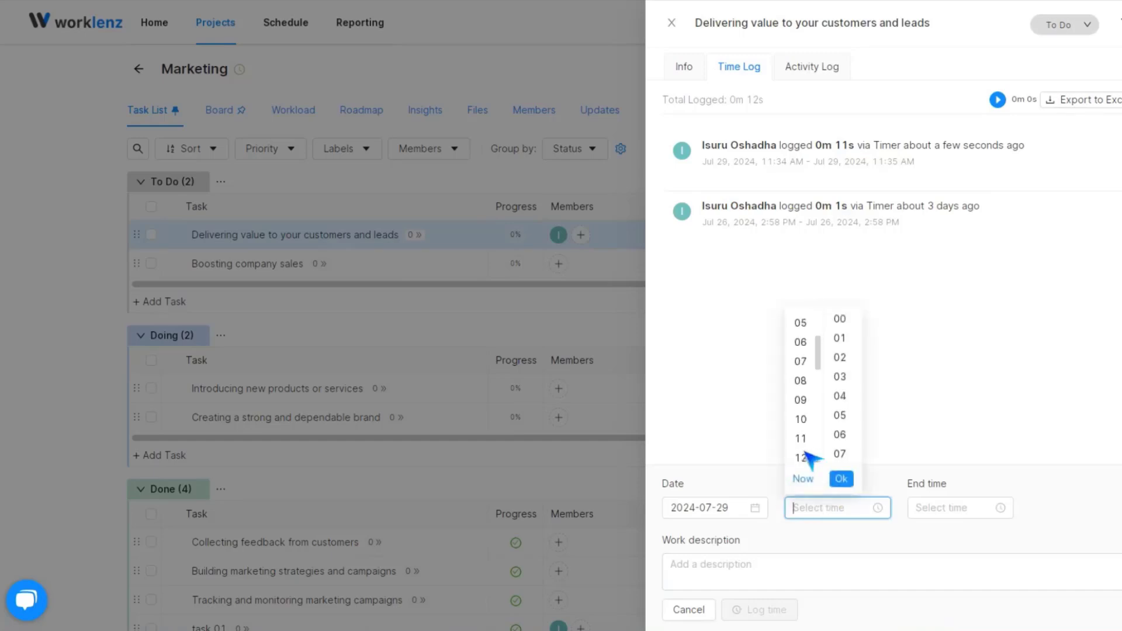
{"action": "left_click", "coordinate": [809, 455]}
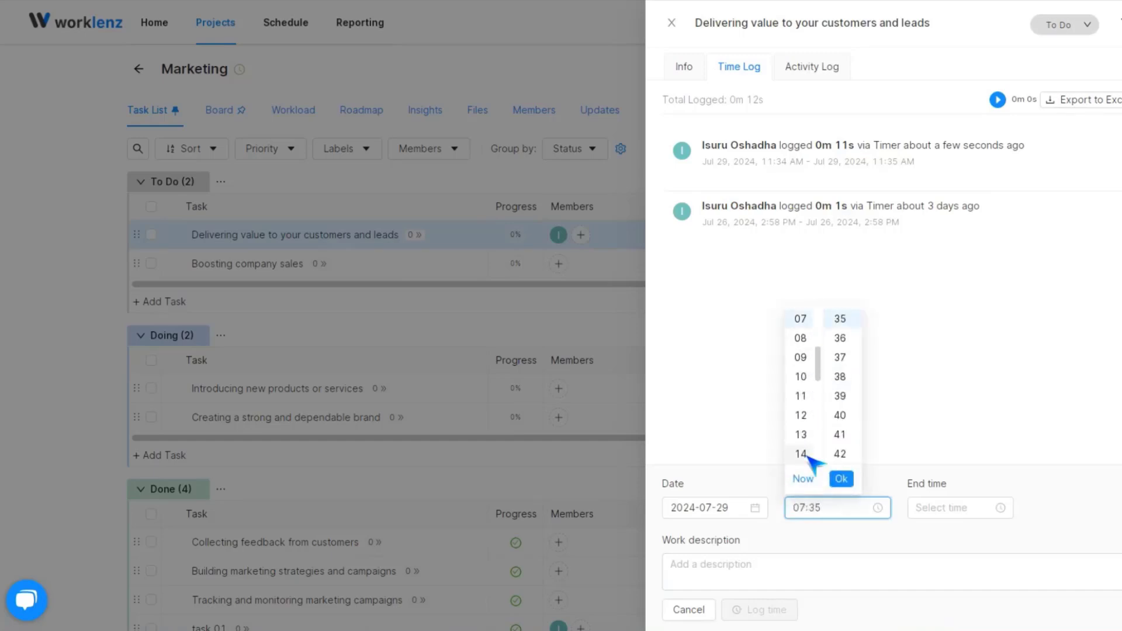
{"action": "left_click", "coordinate": [937, 507]}
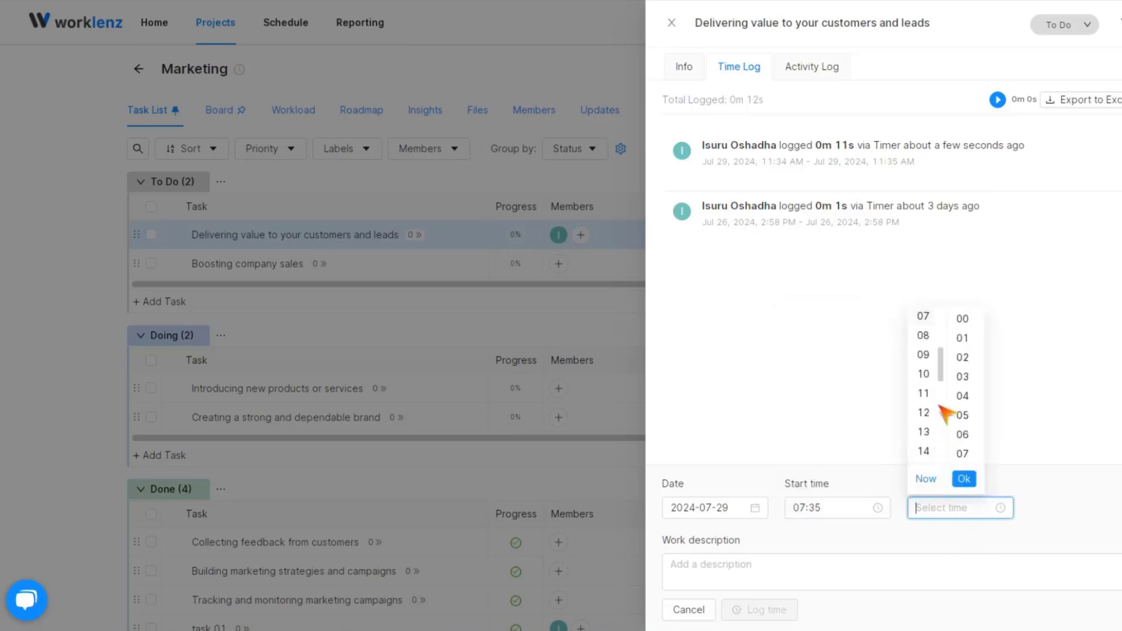
{"action": "left_click", "coordinate": [927, 373]}
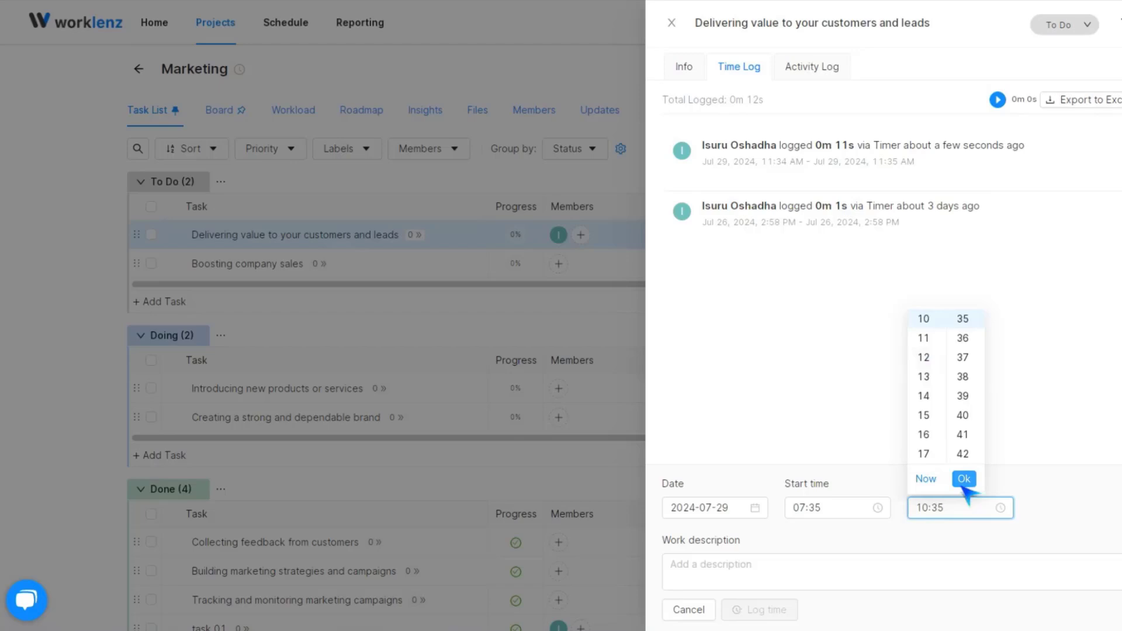
{"action": "left_click", "coordinate": [964, 480]}
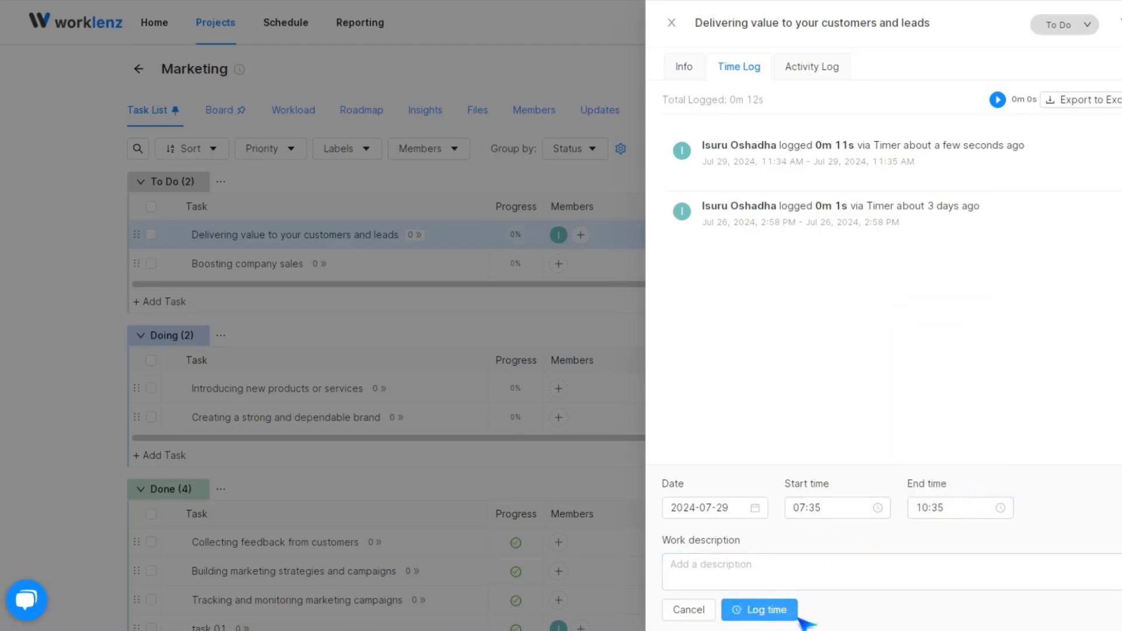
{"action": "left_click", "coordinate": [765, 610]}
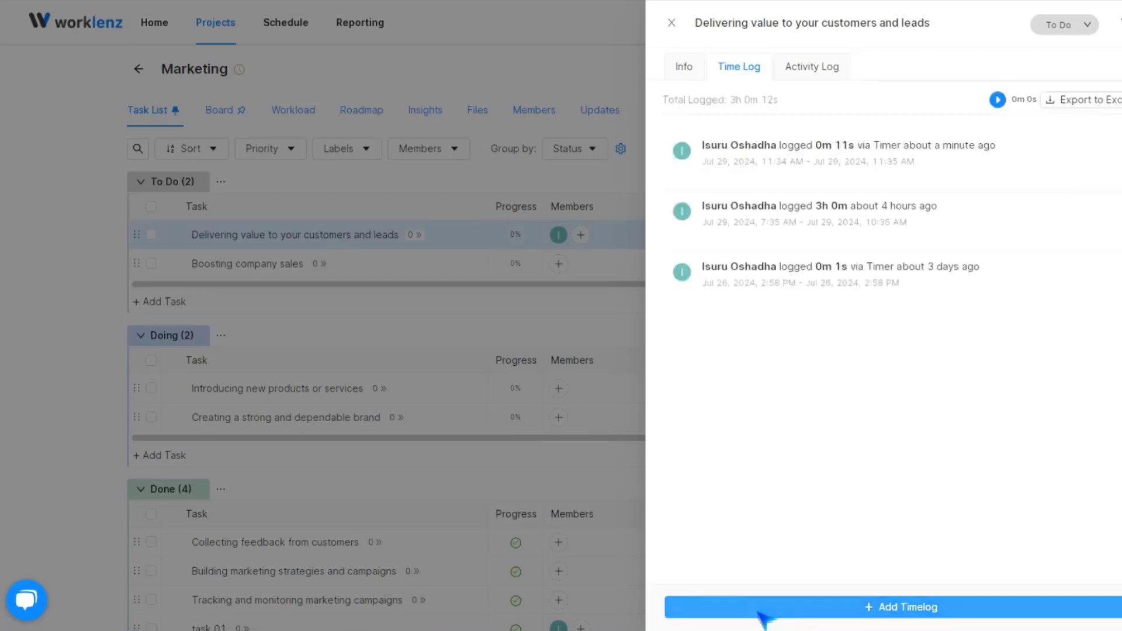
{"action": "left_click", "coordinate": [671, 23]}
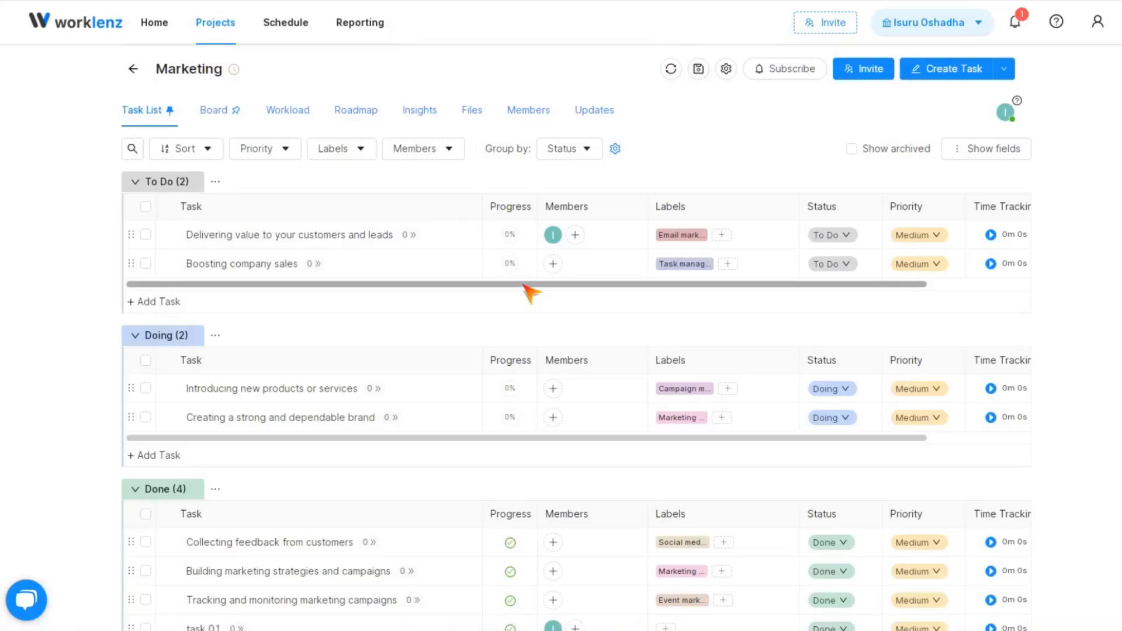
Scroll the task table to Time Tracking and stop the first task's running timer
{"action": "left_click_drag", "start_coordinate": [523, 286], "coordinate": [742, 287]}
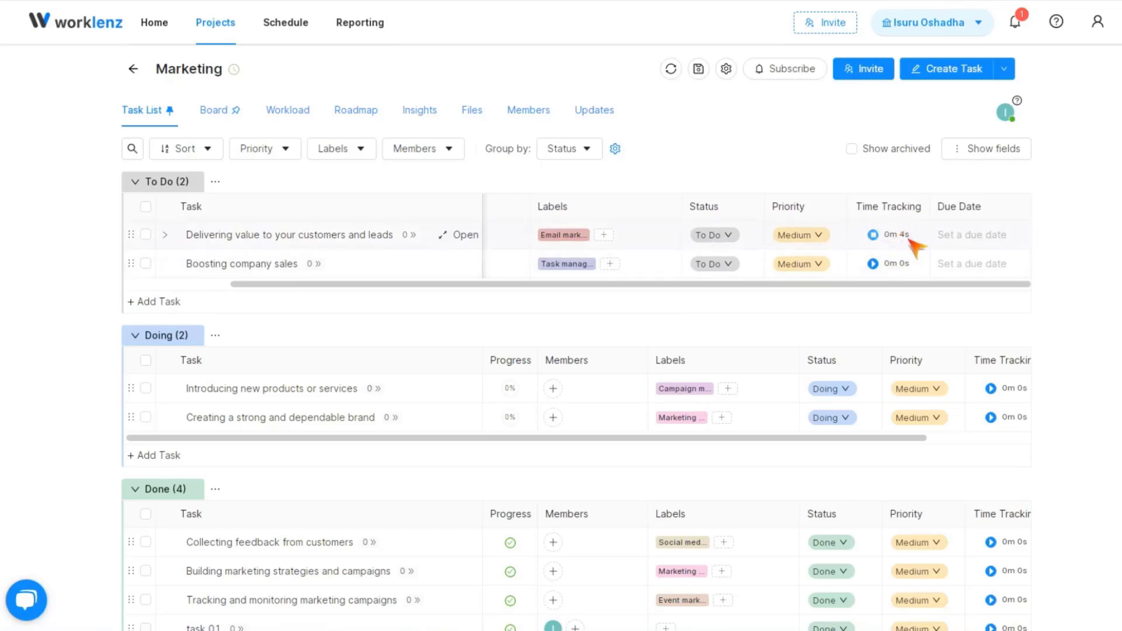
{"action": "left_click", "coordinate": [874, 234]}
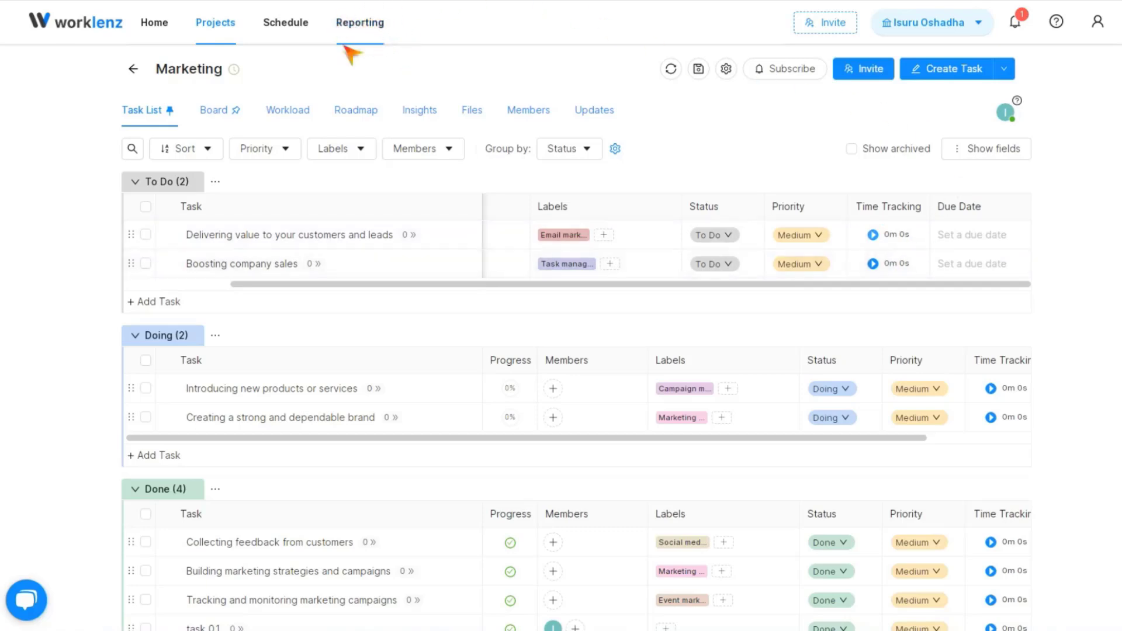
Open the Time Reports overview time sheet showing Marketing at 3h 0m 18s over the last 7 days
{"action": "left_click", "coordinate": [359, 22]}
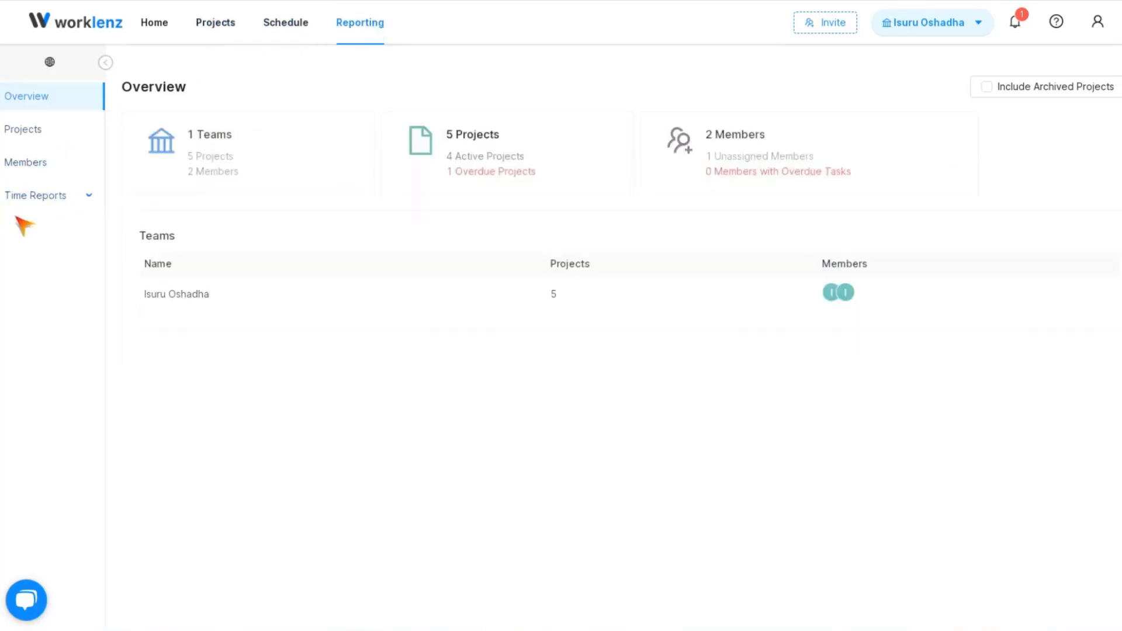
{"action": "left_click", "coordinate": [50, 198]}
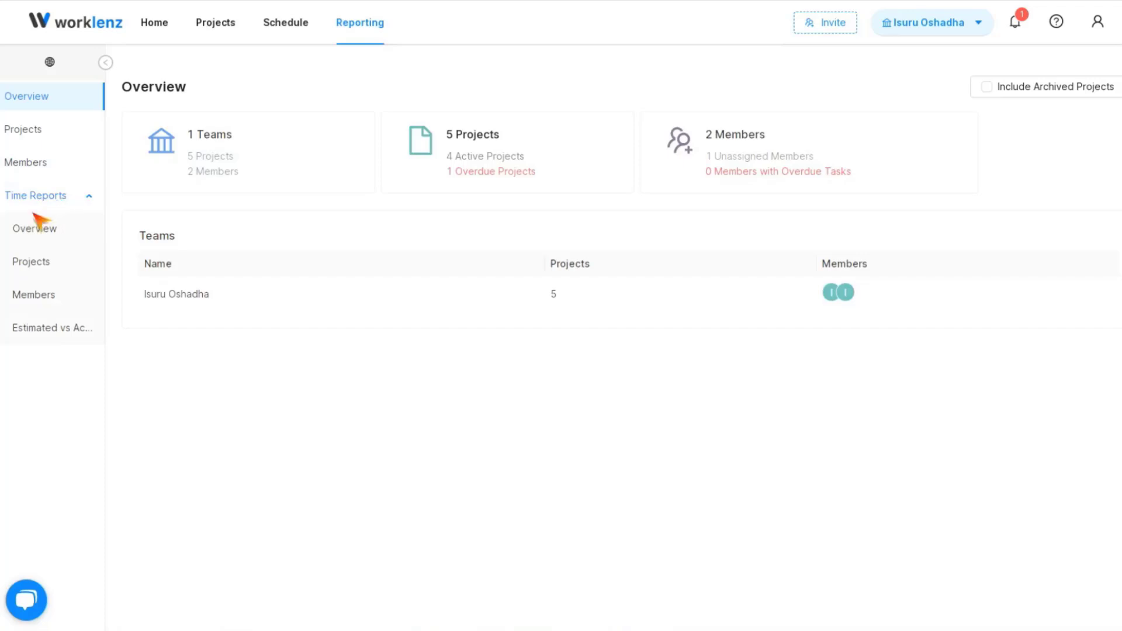
{"action": "left_click", "coordinate": [52, 200]}
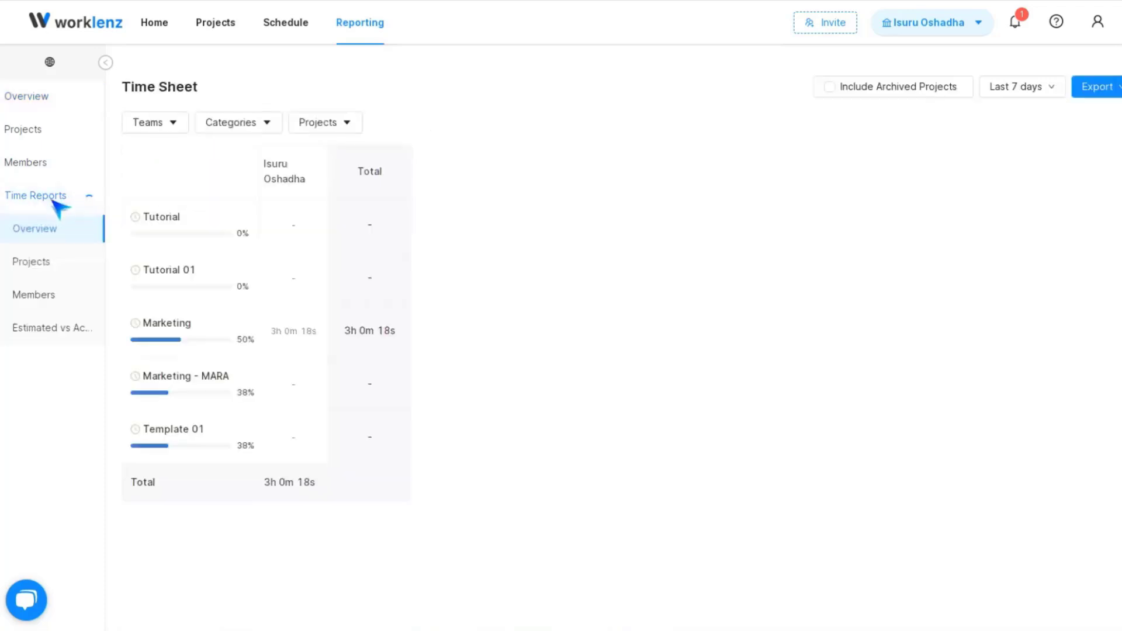